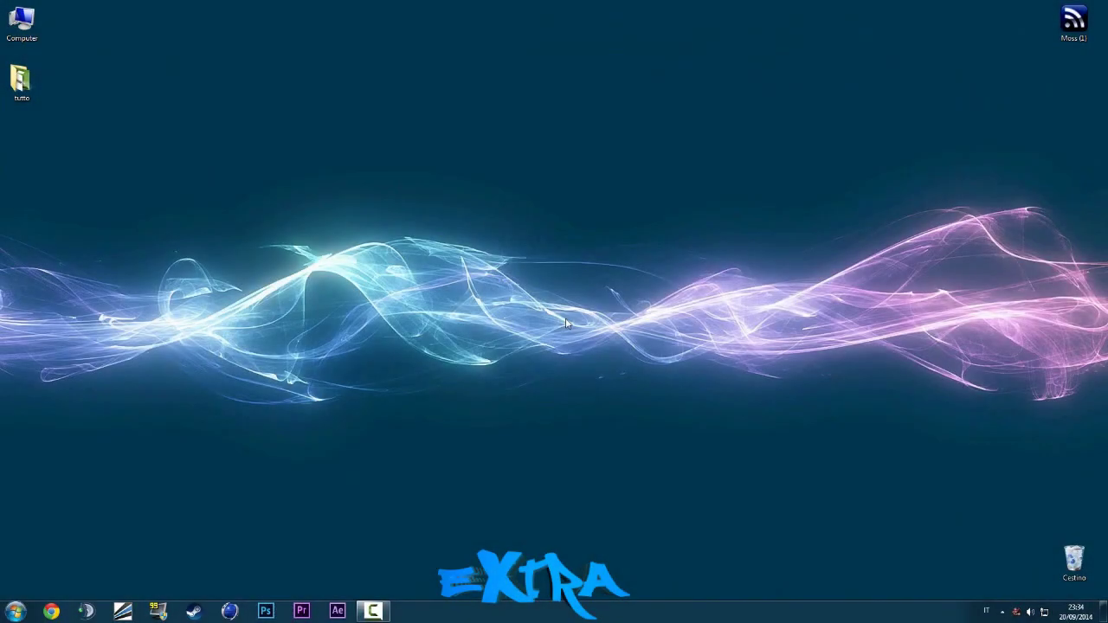
# Launch After Effects from the taskbar so a new empty project opens
pyautogui.click(338, 611)
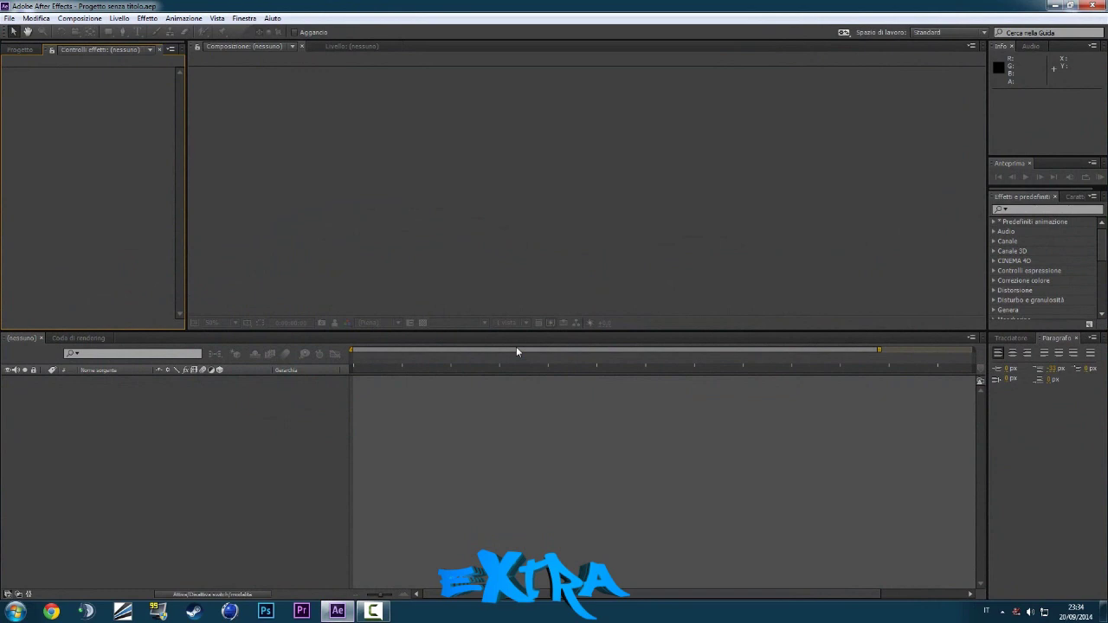
pyautogui.click(17, 50)
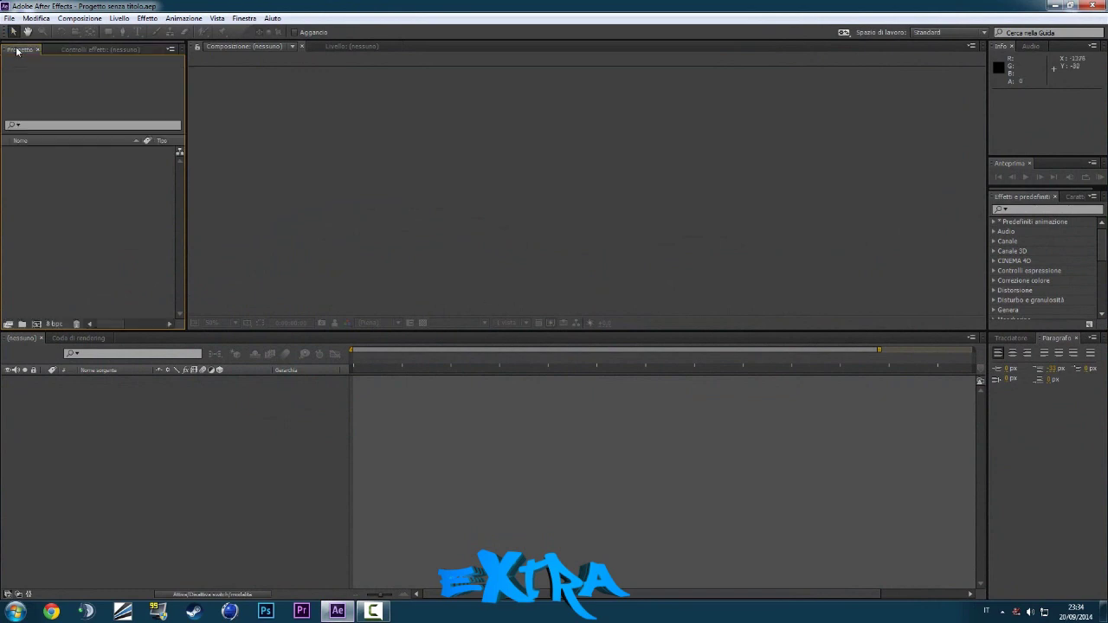
# Import the CLIP1.wmv video into the project
pyautogui.doubleClick(51, 192)
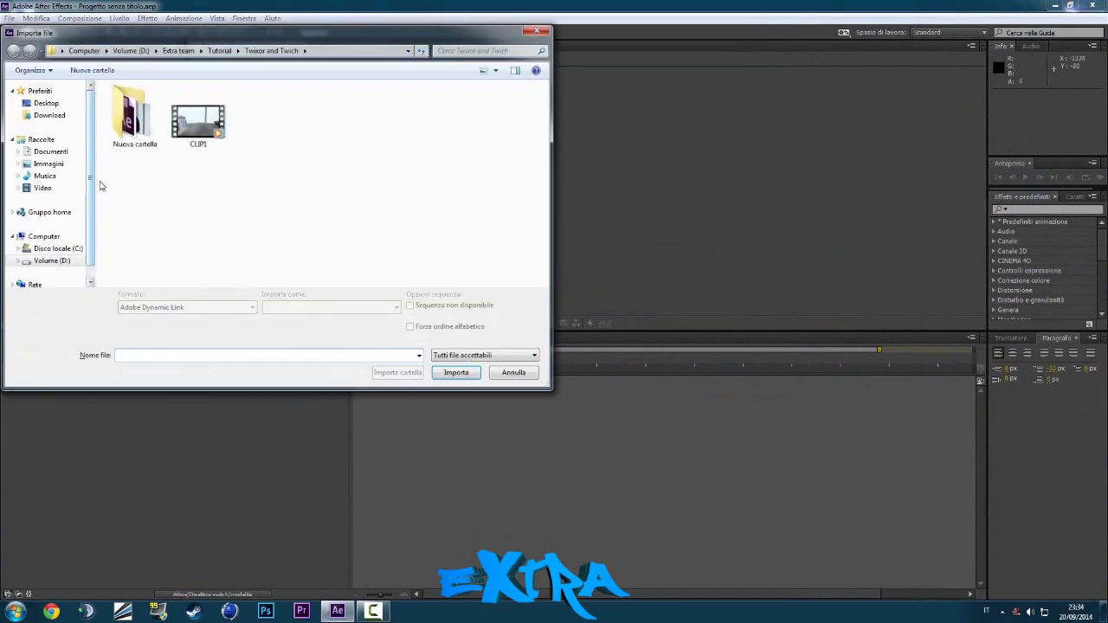
pyautogui.click(198, 117)
pyautogui.click(457, 372)
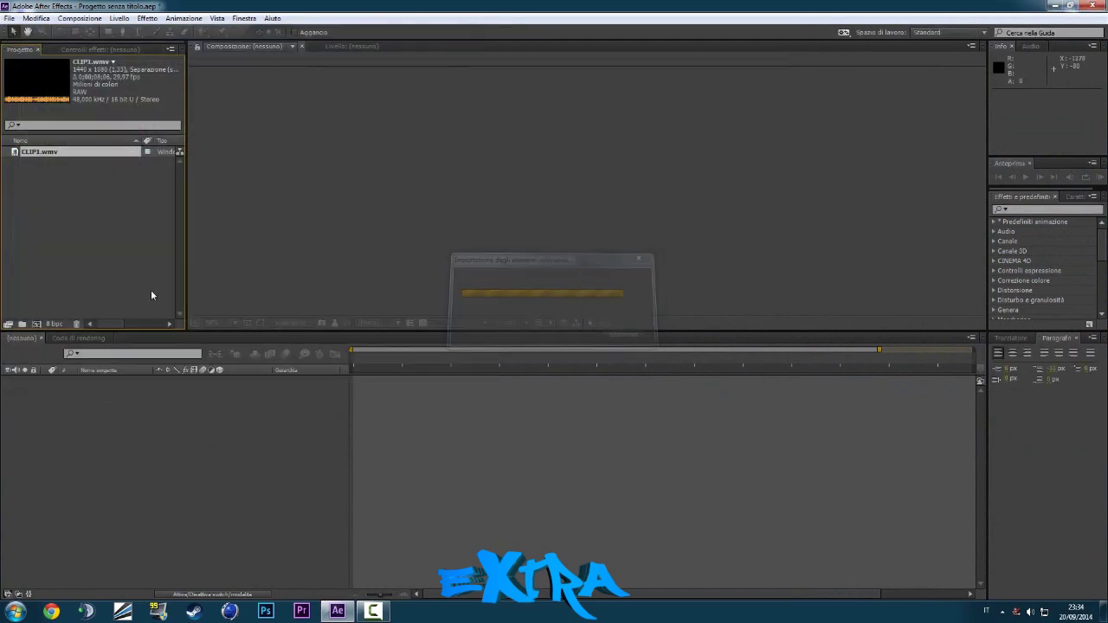
# Create composition Composizione 1 (1280×720, 29.97 fps) and add CLIP1.wmv as its layer
pyautogui.hotkey('ctrl', 'n')
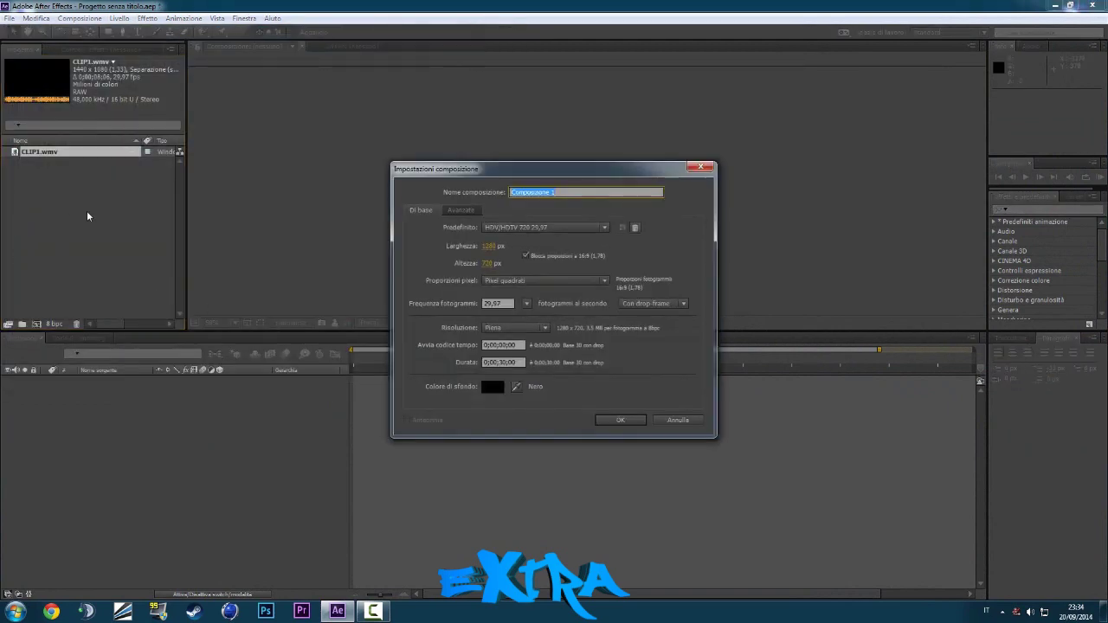
pyautogui.click(620, 420)
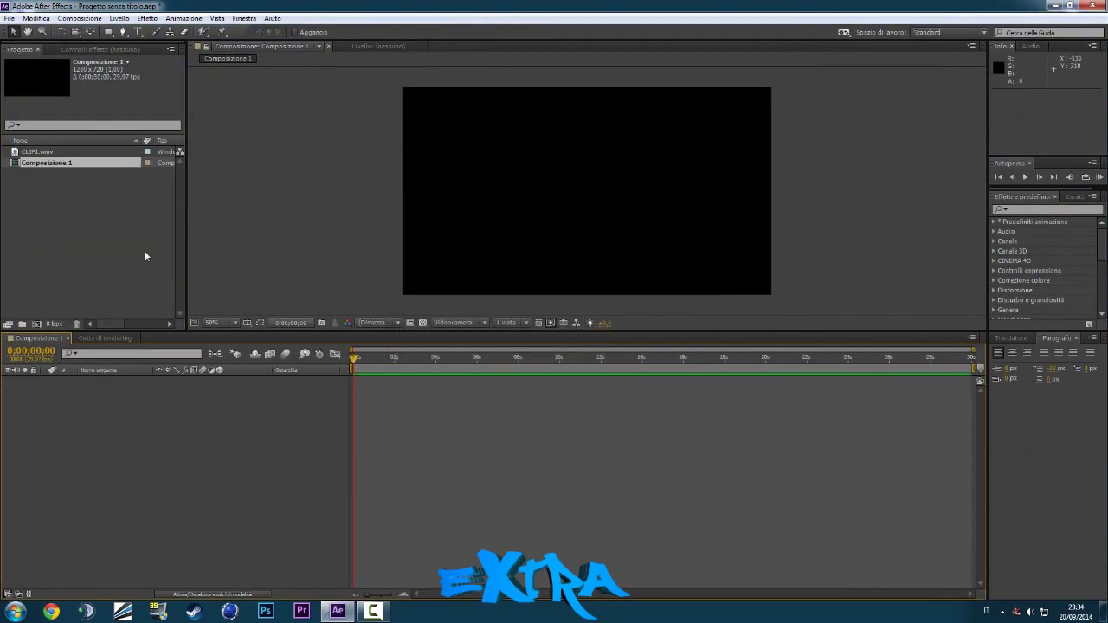
pyautogui.moveTo(38, 153); pyautogui.dragTo(36, 431)
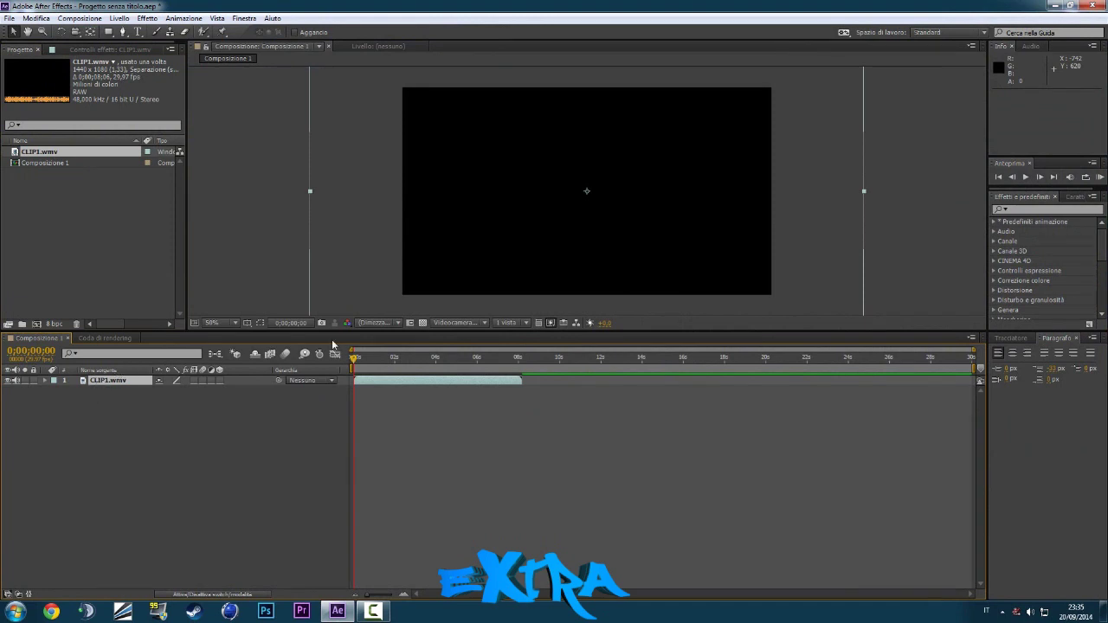
# Search 'tw' in Effects & Presets and apply Twixtor to the CLIP1.wmv layer
pyautogui.click(1021, 210)
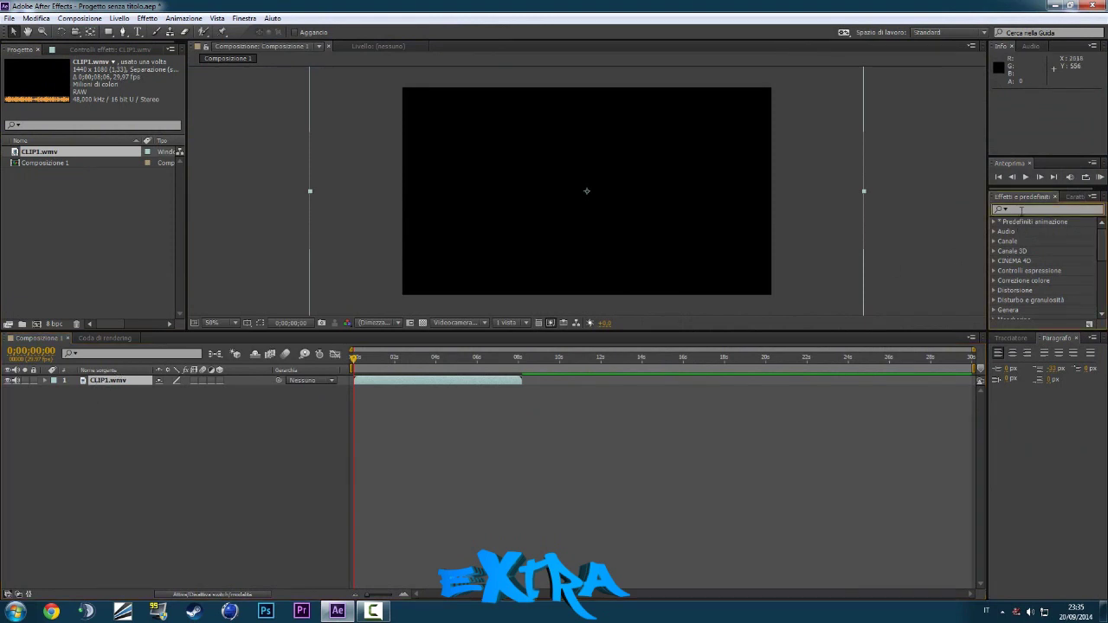
pyautogui.write('tw')
pyautogui.moveTo(1030, 232); pyautogui.dragTo(128, 386)
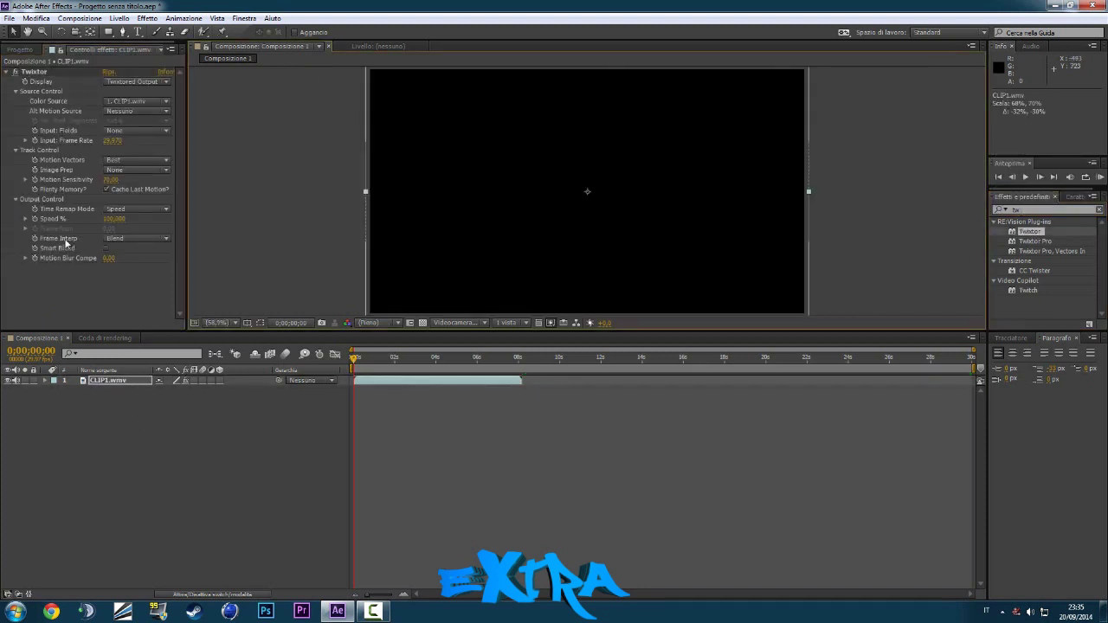
# Set Twixtor Frame Interp to Motion Weighted Blend and expand its Output Control in the timeline
pyautogui.click(124, 239)
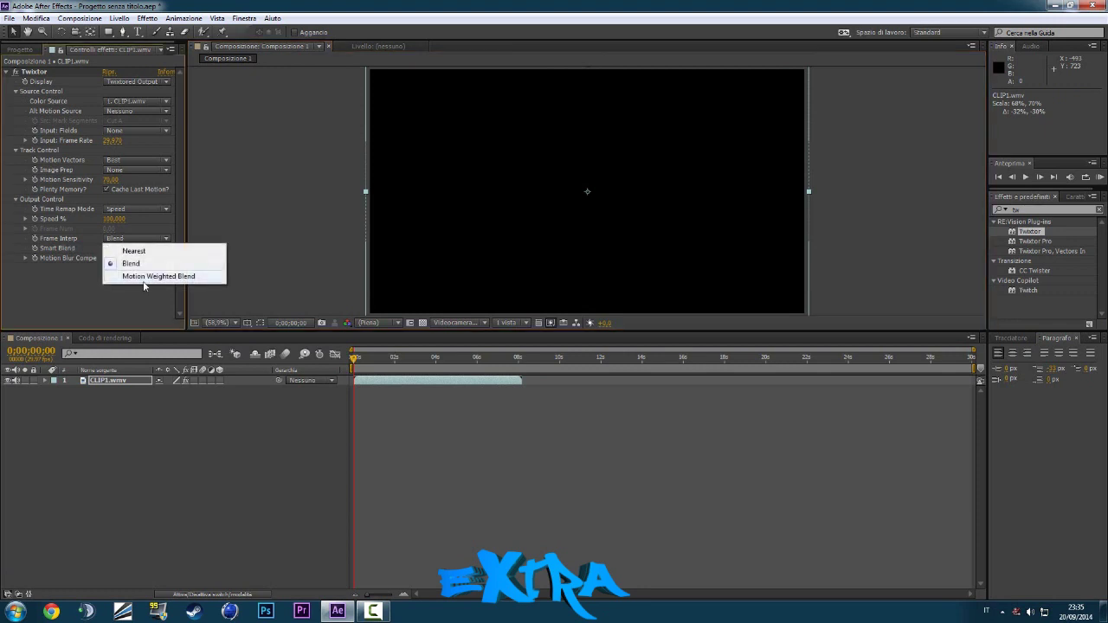
pyautogui.click(144, 277)
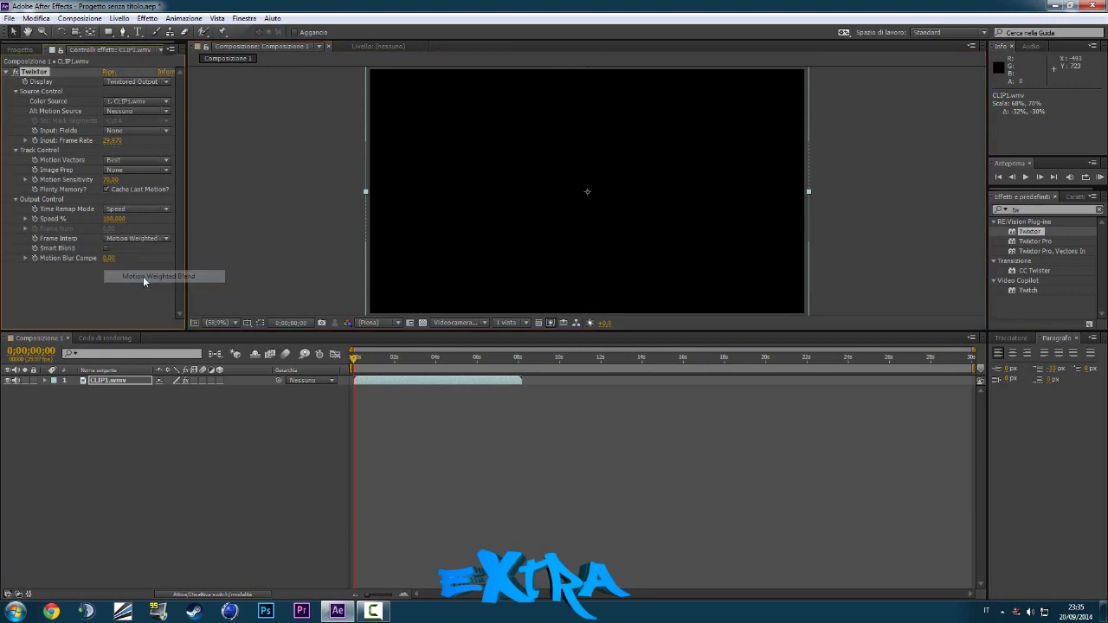
pyautogui.click(45, 381)
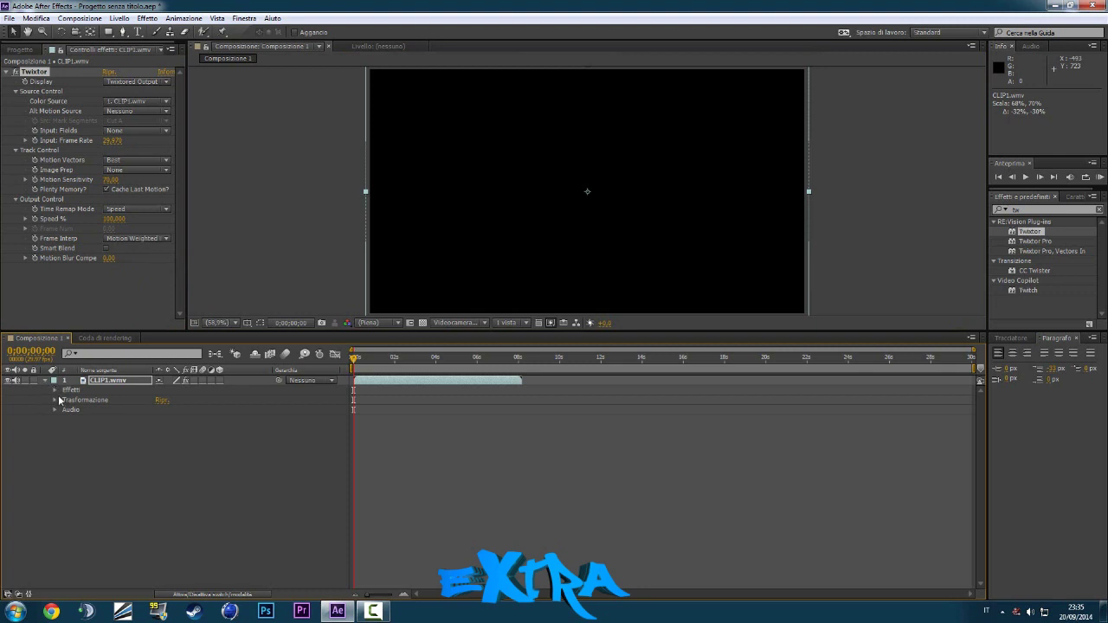
pyautogui.click(54, 390)
pyautogui.click(65, 399)
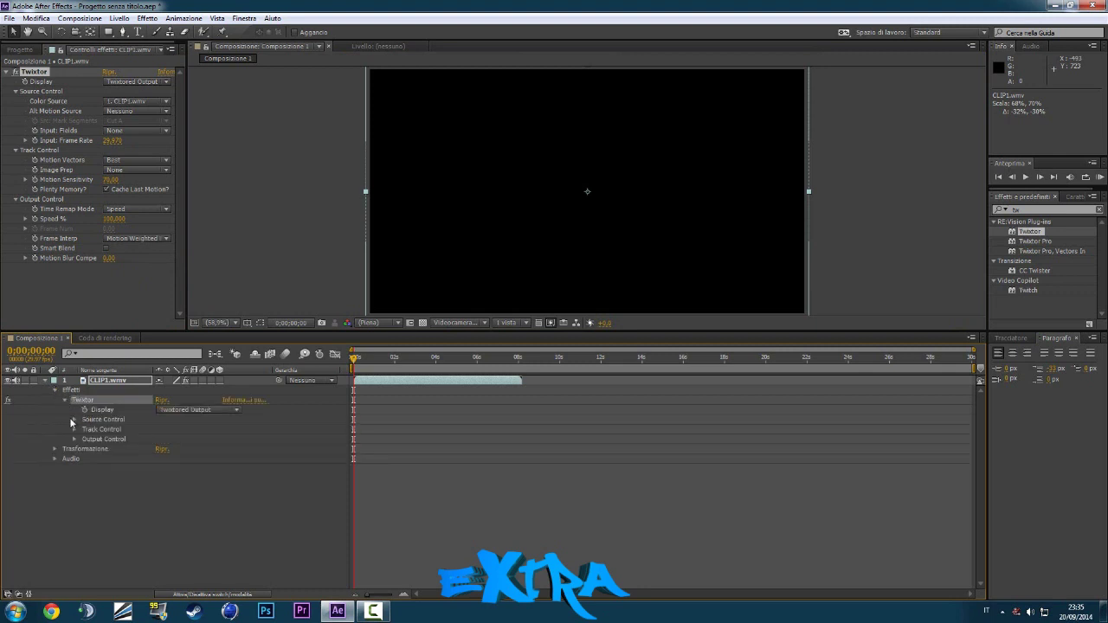
pyautogui.click(75, 439)
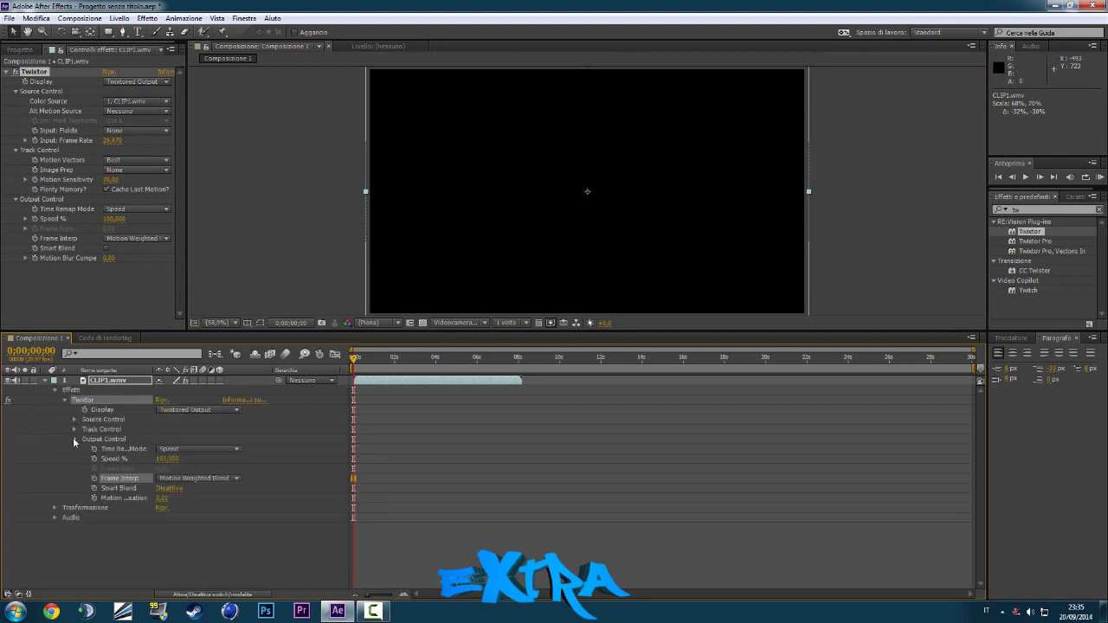
pyautogui.click(368, 358)
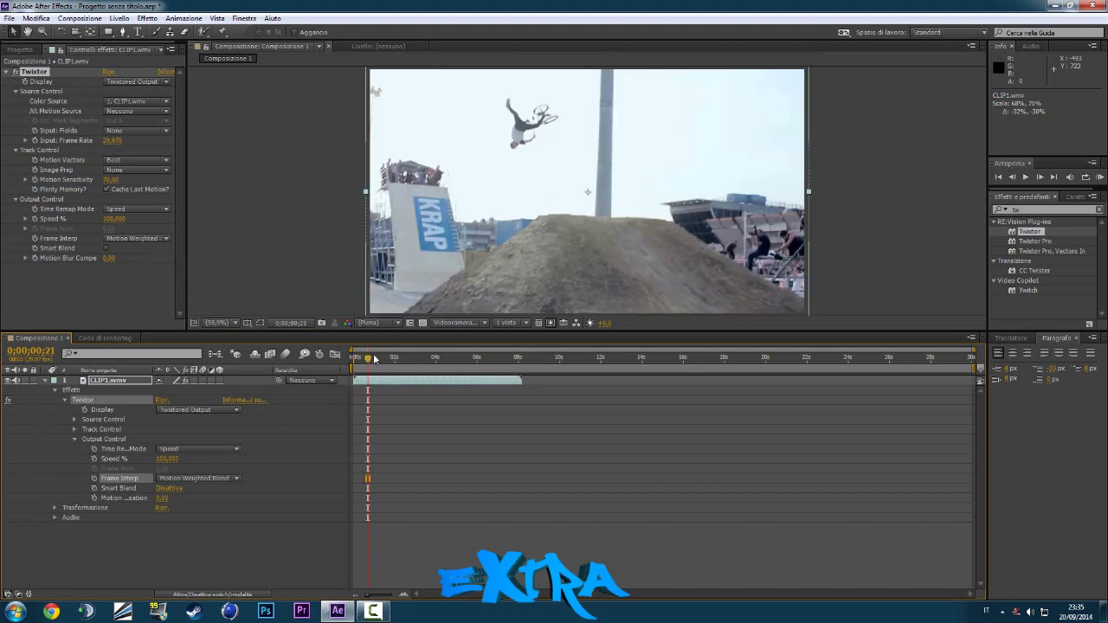
# Add a Twixtor Speed % keyframe at 100 on frame 15
pyautogui.click(361, 359)
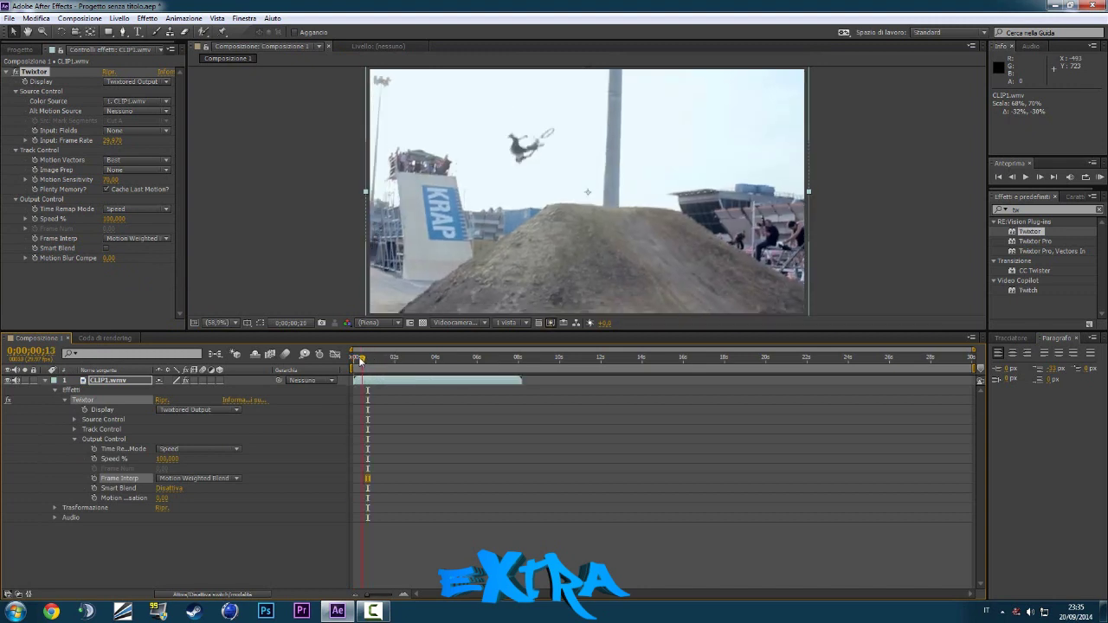
pyautogui.click(364, 359)
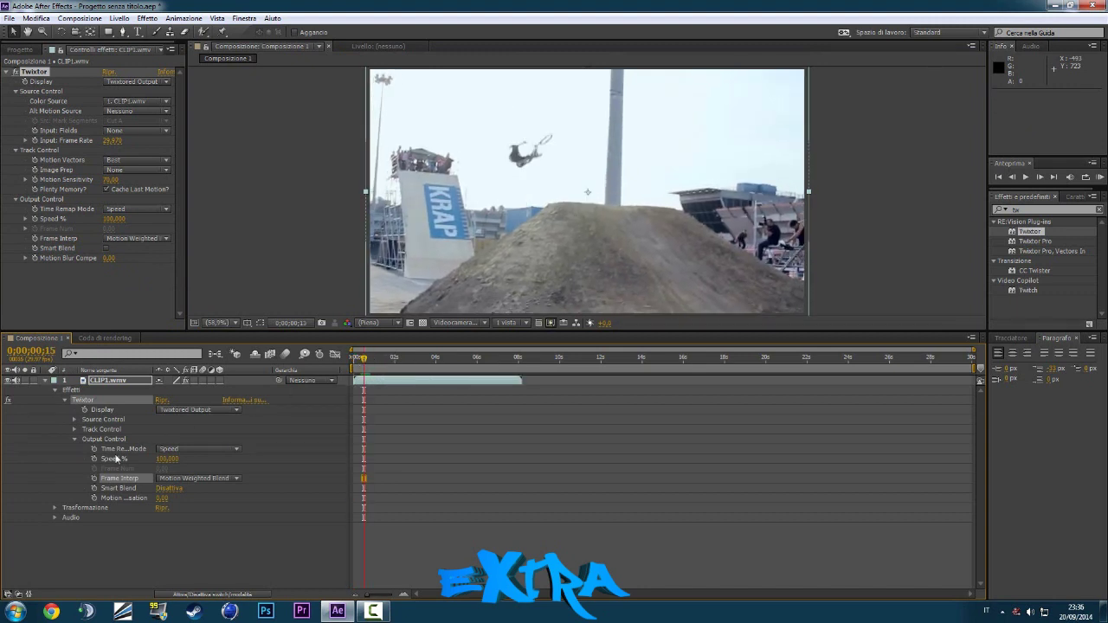
pyautogui.click(113, 459)
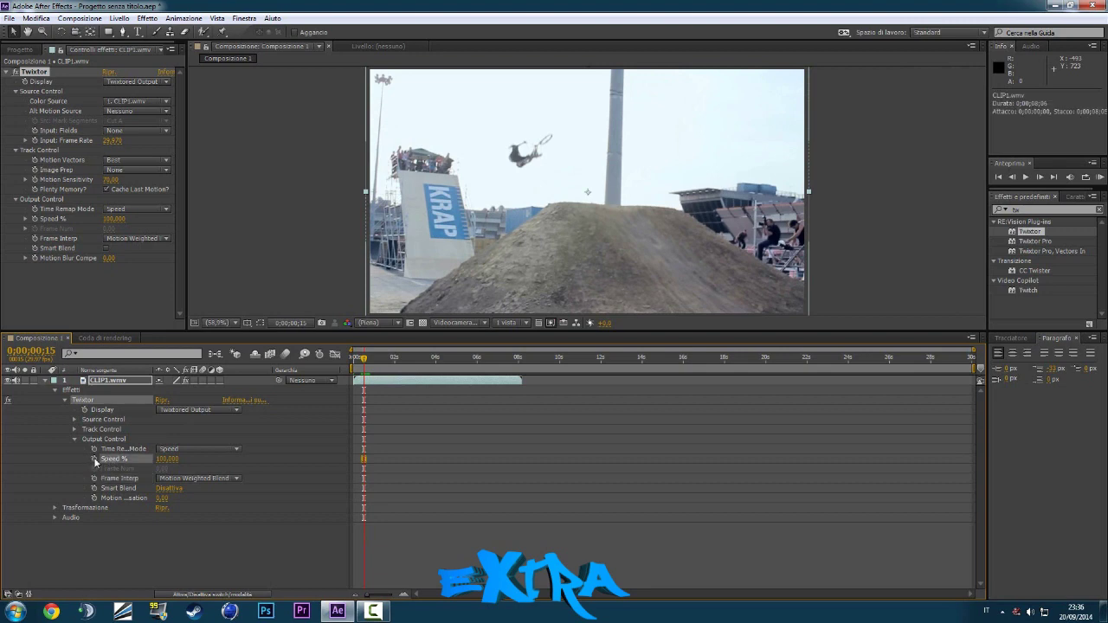
pyautogui.click(95, 460)
# Set Speed % to 12 at frame 22 for the slow-motion ramp
pyautogui.click(363, 360)
pyautogui.moveTo(364, 360); pyautogui.dragTo(369, 361)
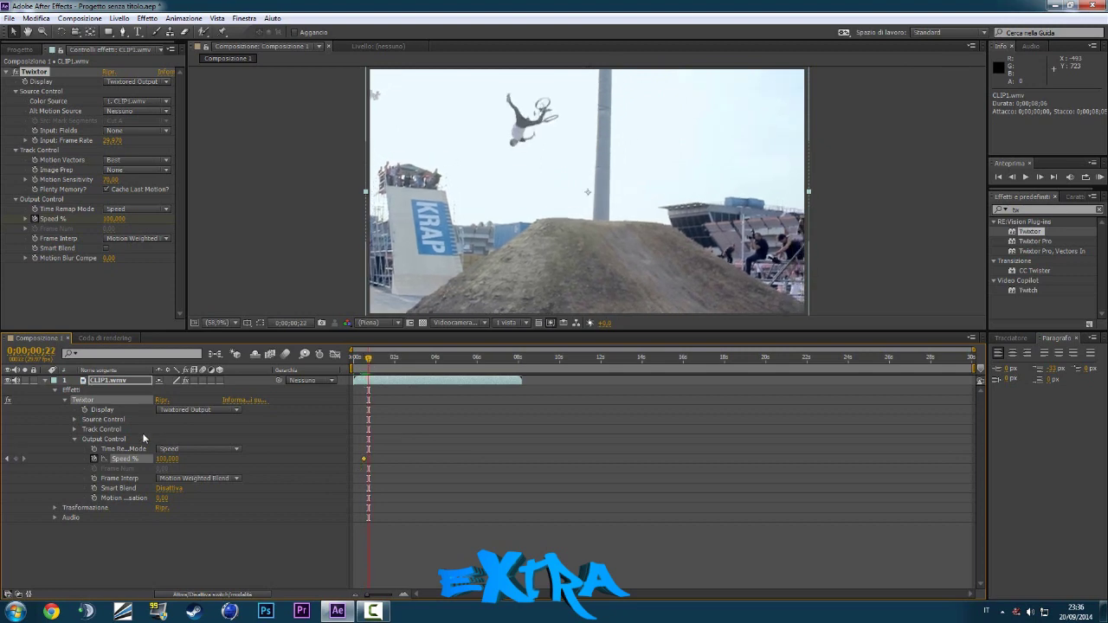
pyautogui.click(163, 459)
pyautogui.write('12')
pyautogui.press('Return')
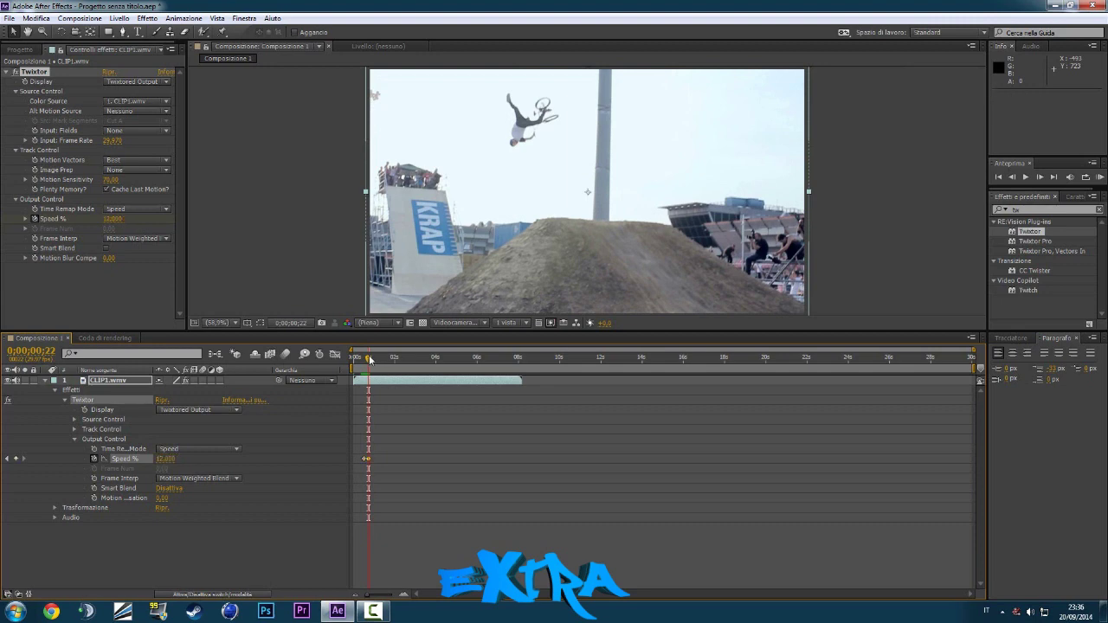
# Add a Speed % keyframe holding the slow speed at 0;00;07;09
pyautogui.click(484, 363)
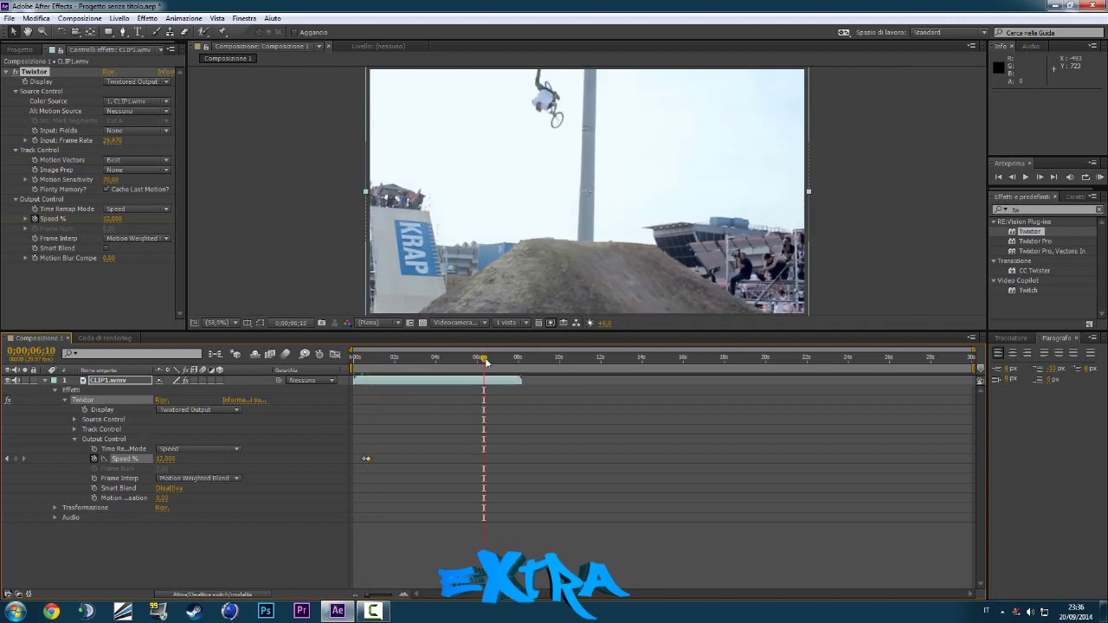
pyautogui.moveTo(486, 363); pyautogui.dragTo(506, 364)
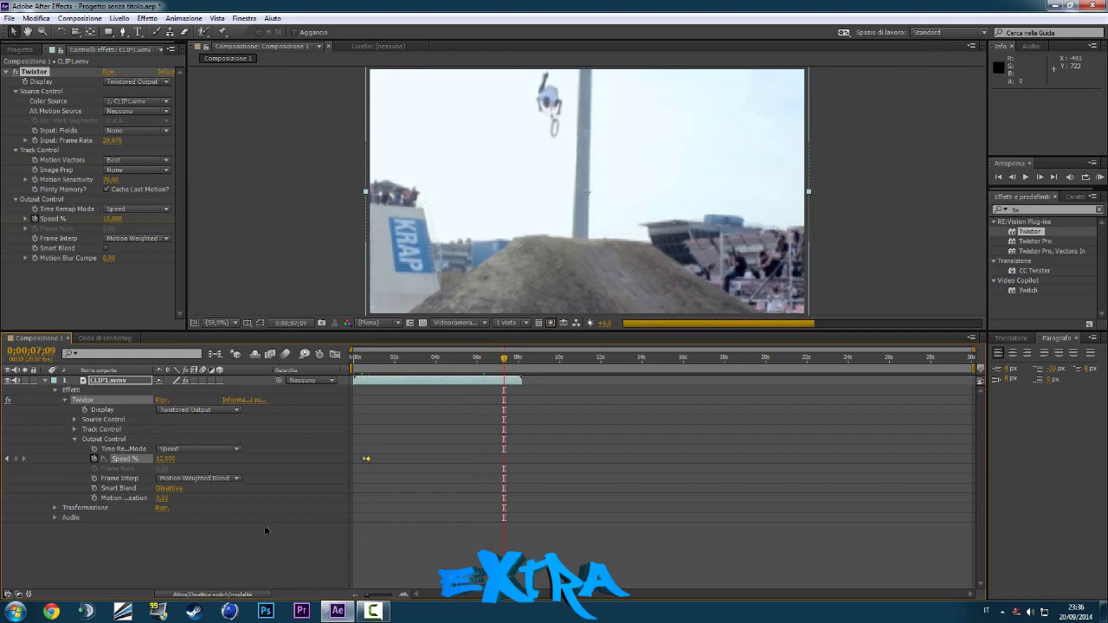
pyautogui.click(16, 460)
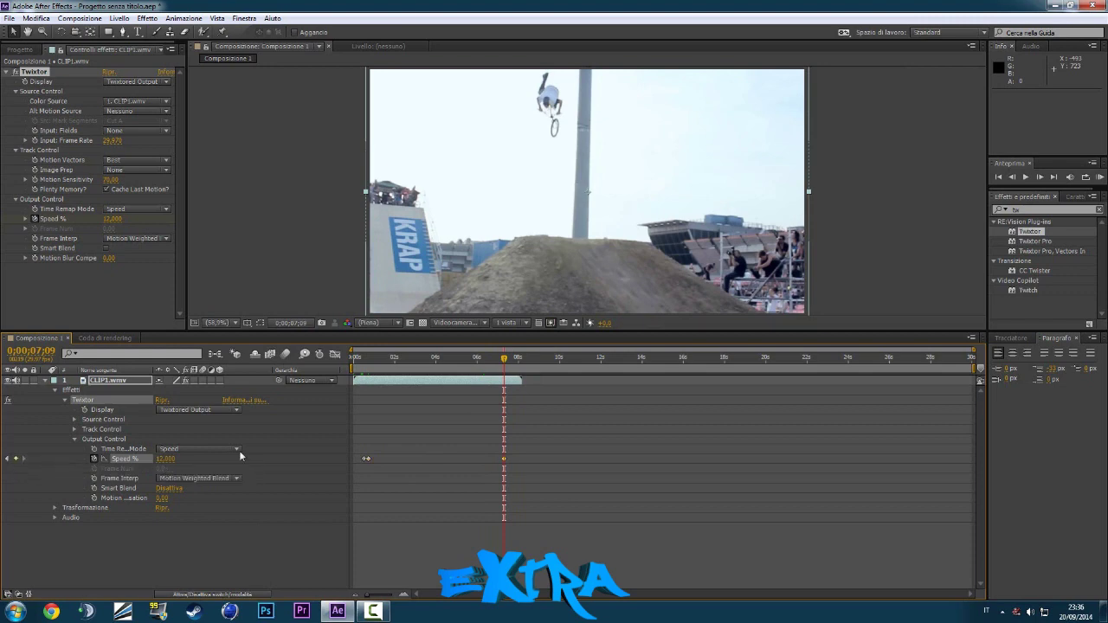
# Set Speed % back to 100 at 0;00;07;15
pyautogui.moveTo(504, 360); pyautogui.dragTo(510, 362)
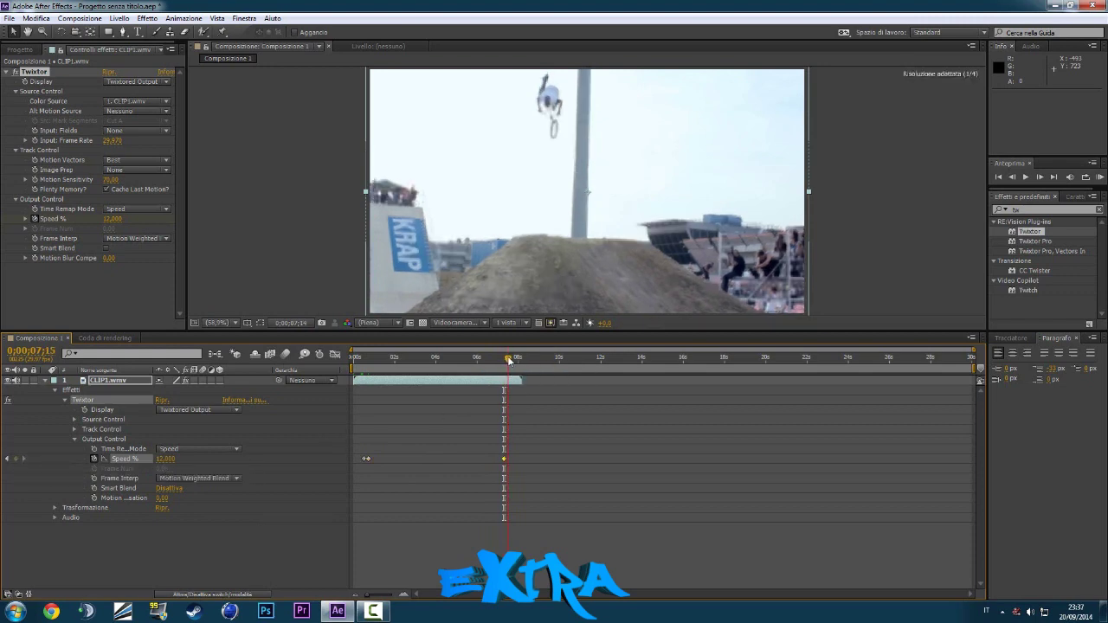
pyautogui.click(167, 459)
pyautogui.write('100')
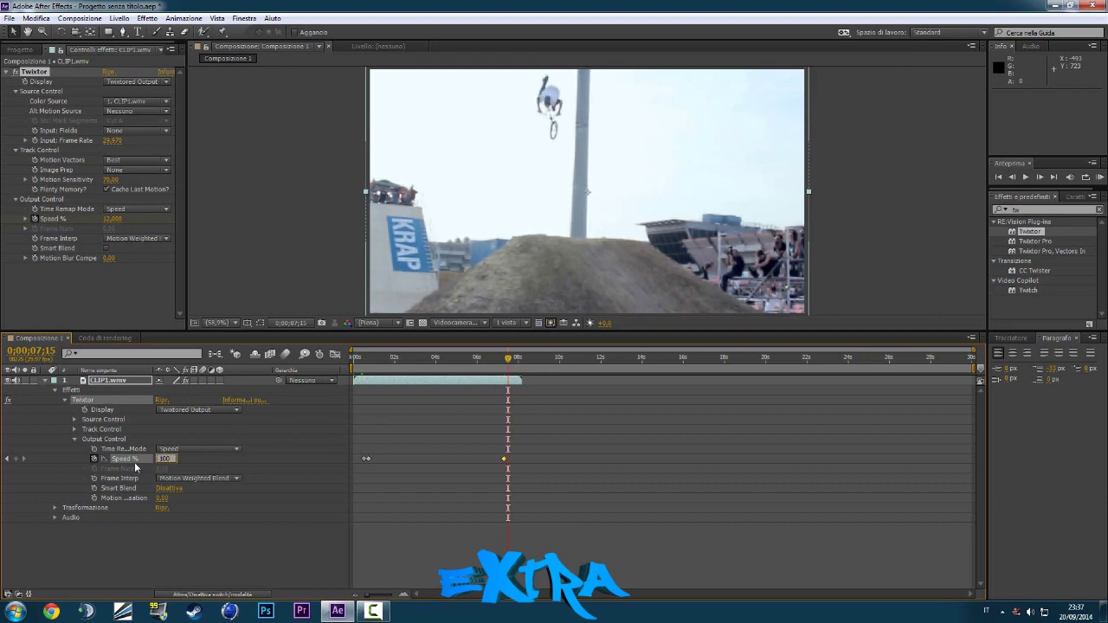
pyautogui.press('Return')
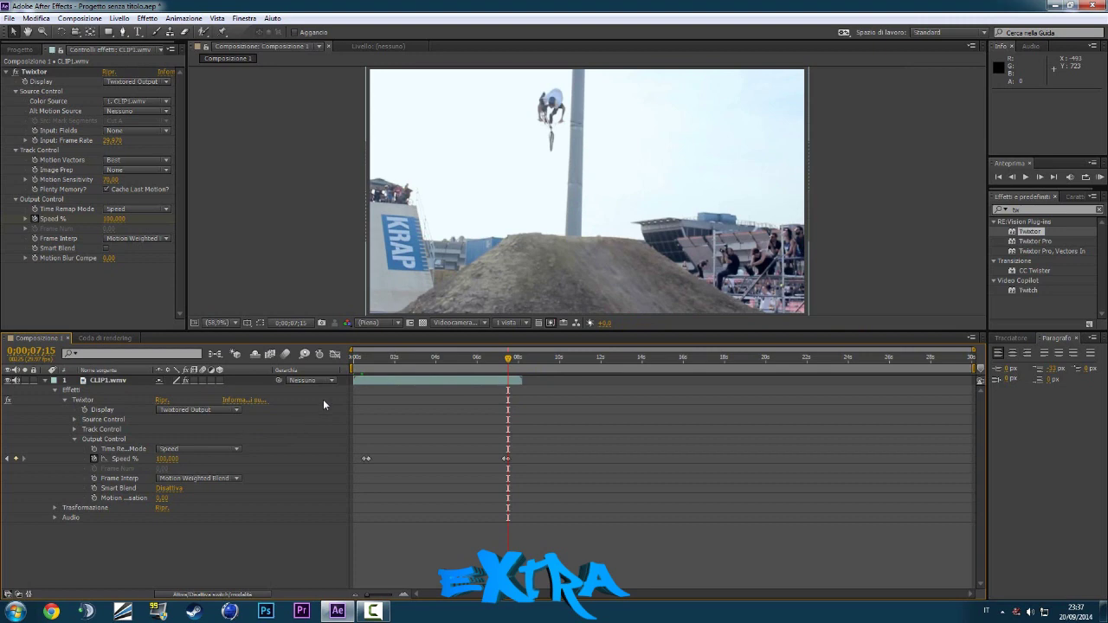
# Enable time remapping on the CLIP1.wmv layer via Tempo > Attiva modifica tempo
pyautogui.click(56, 391)
pyautogui.rightClick(103, 382)
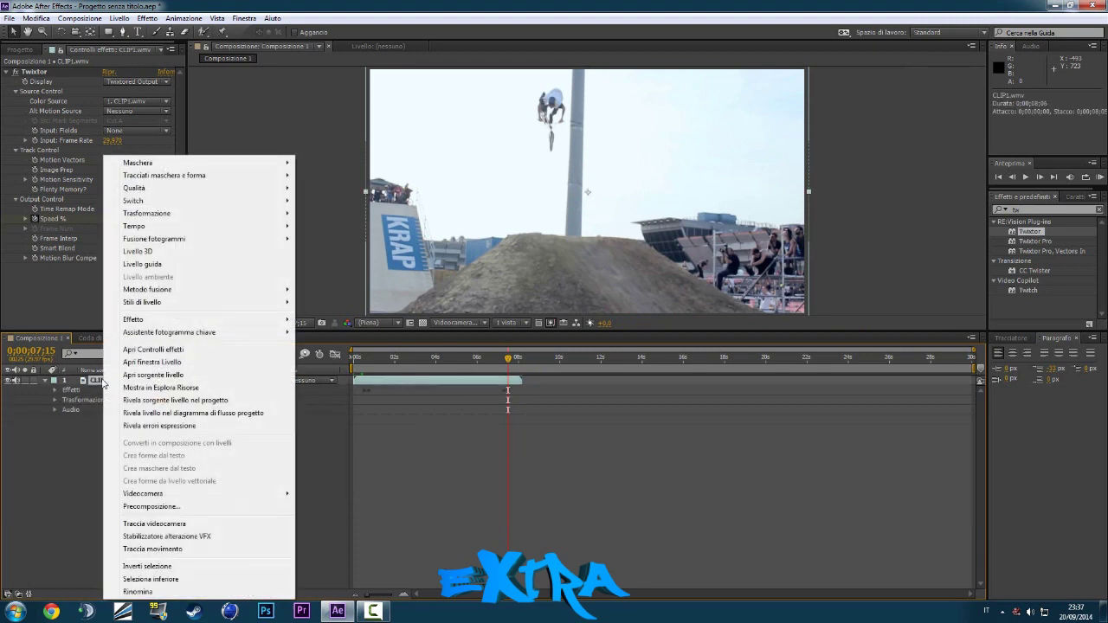
pyautogui.moveTo(217, 226)
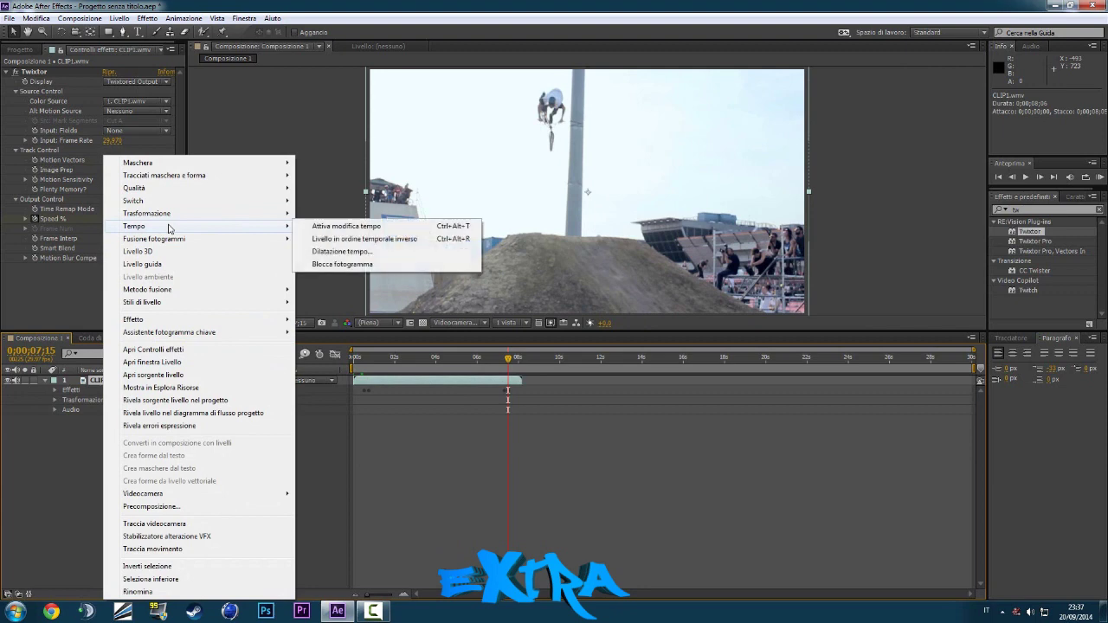
pyautogui.click(346, 227)
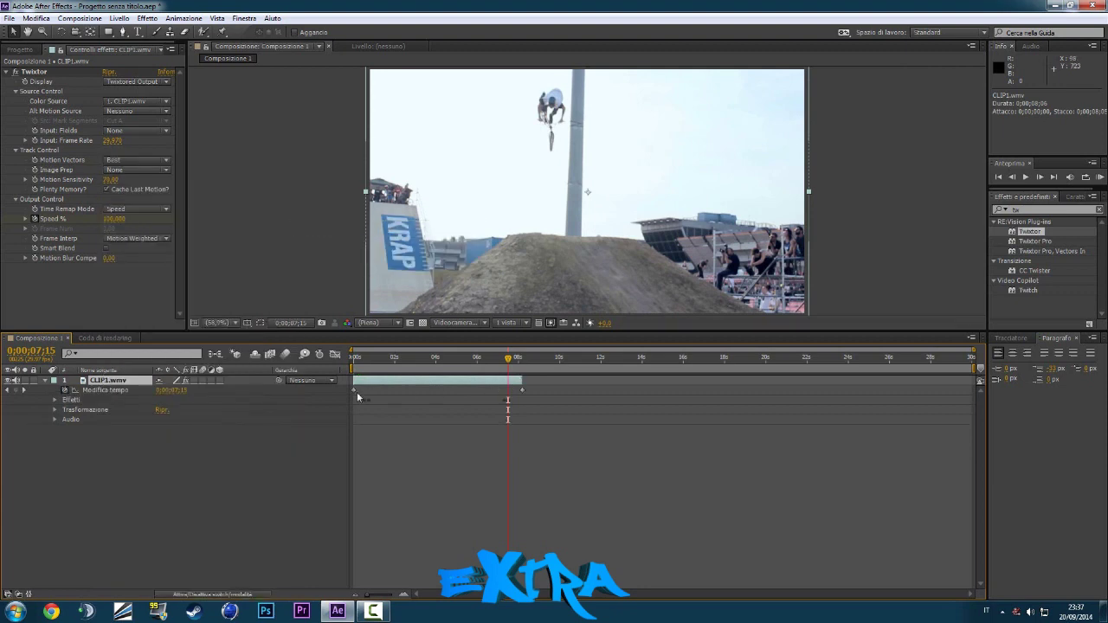
# Create adjustment layer 'Livello di regolazione 1' above CLIP1.wmv via Nuovo > Livello di regolazione
pyautogui.click(7, 72)
pyautogui.rightClick(217, 362)
pyautogui.click(170, 511)
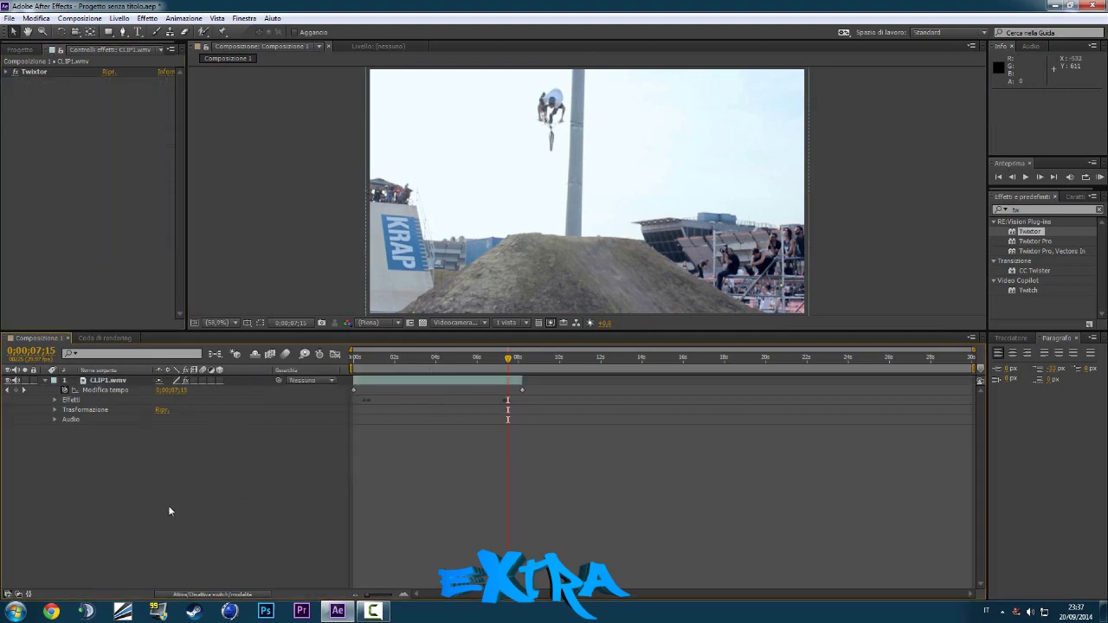
pyautogui.rightClick(165, 459)
pyautogui.moveTo(193, 466)
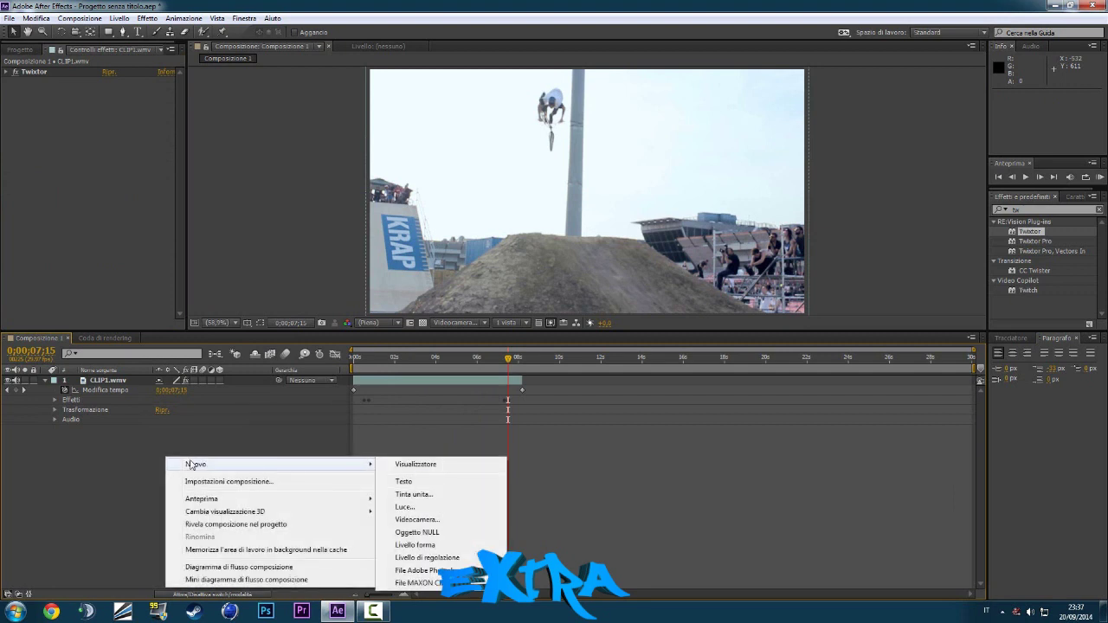
pyautogui.click(421, 558)
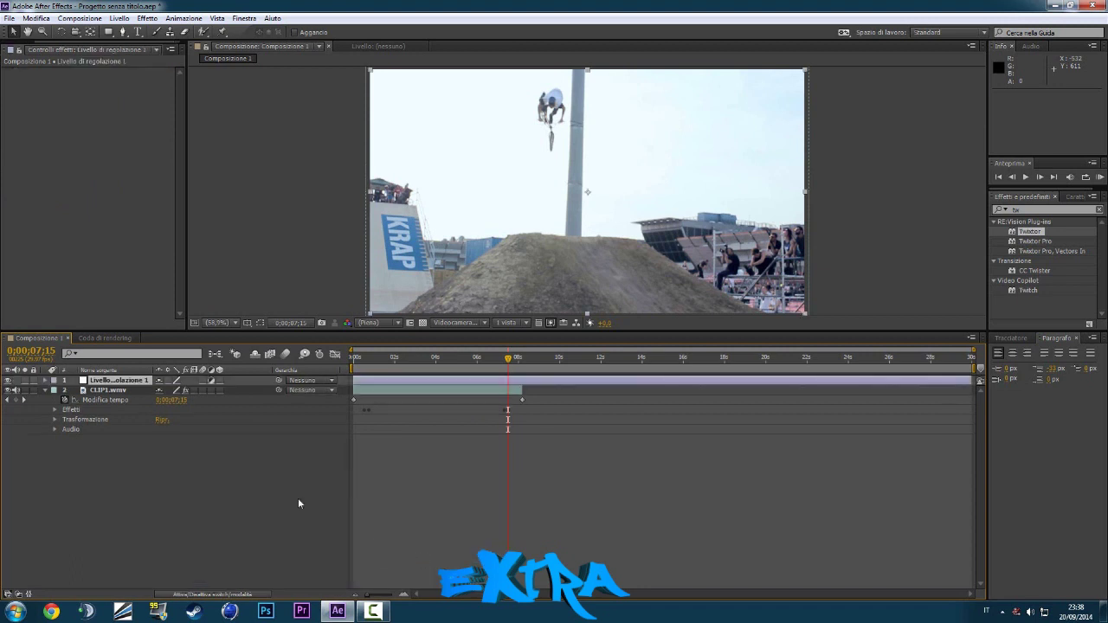
# Apply Video Copilot Twitch to the adjustment layer and enable Scale and Slide
pyautogui.click(1024, 292)
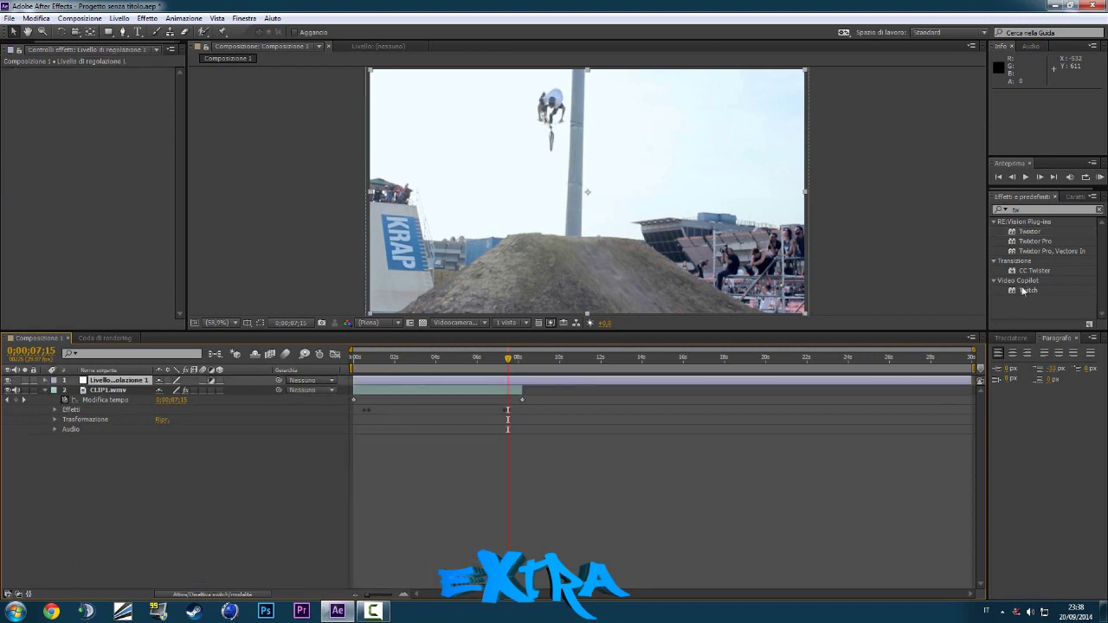
pyautogui.moveTo(1023, 292); pyautogui.dragTo(113, 381)
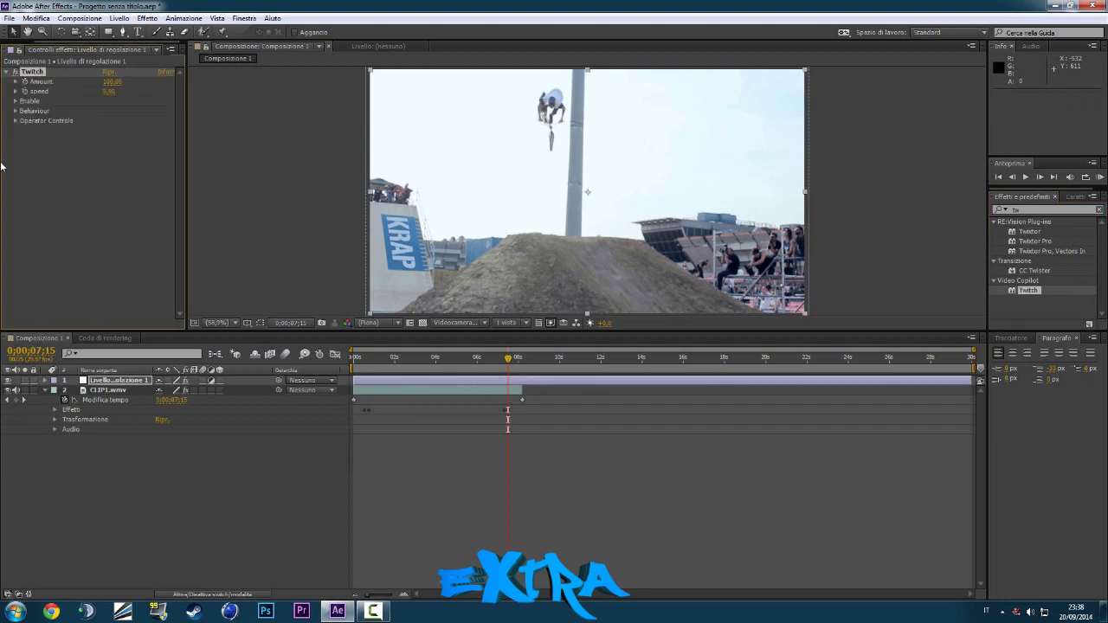
pyautogui.click(15, 102)
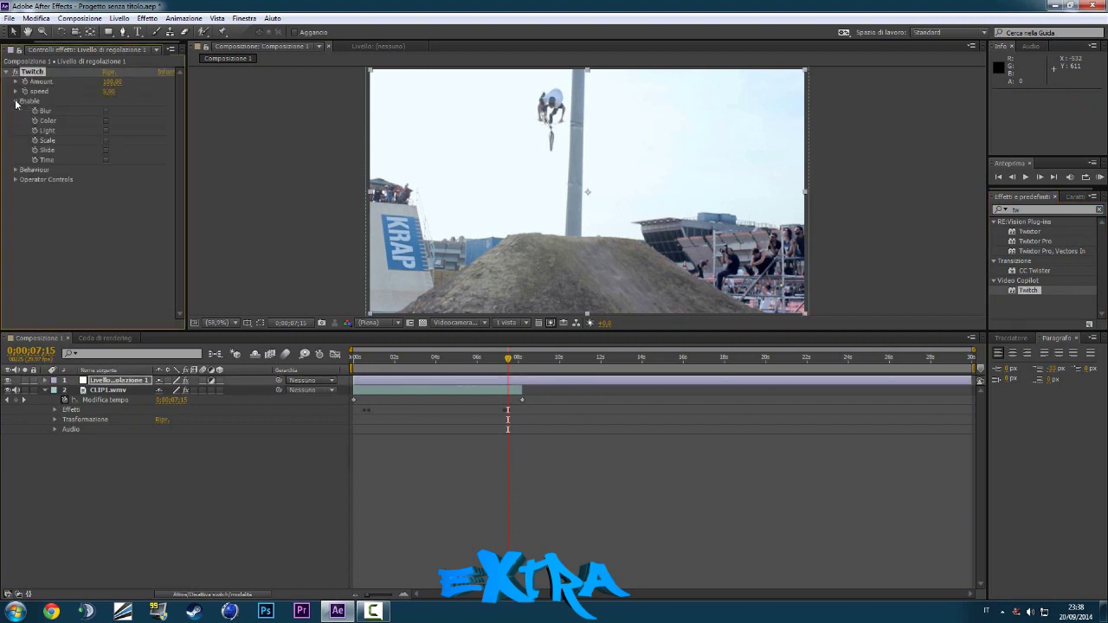
pyautogui.click(106, 139)
pyautogui.click(105, 149)
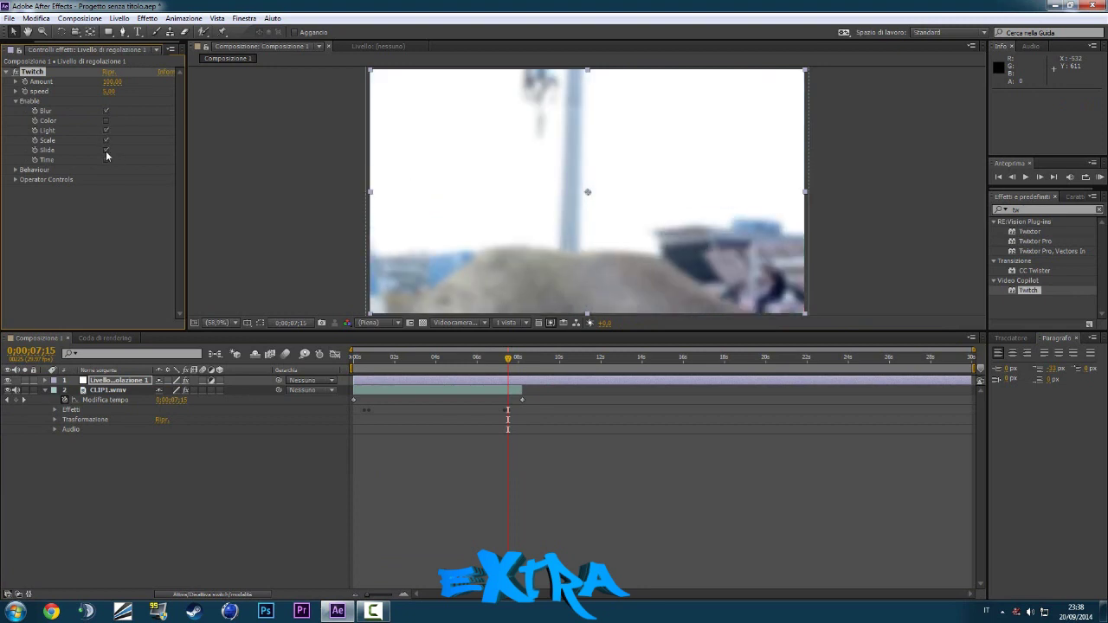
# Set the Twitch Blur Amount to 12 and adjust the Light Amount
pyautogui.click(14, 180)
pyautogui.click(25, 189)
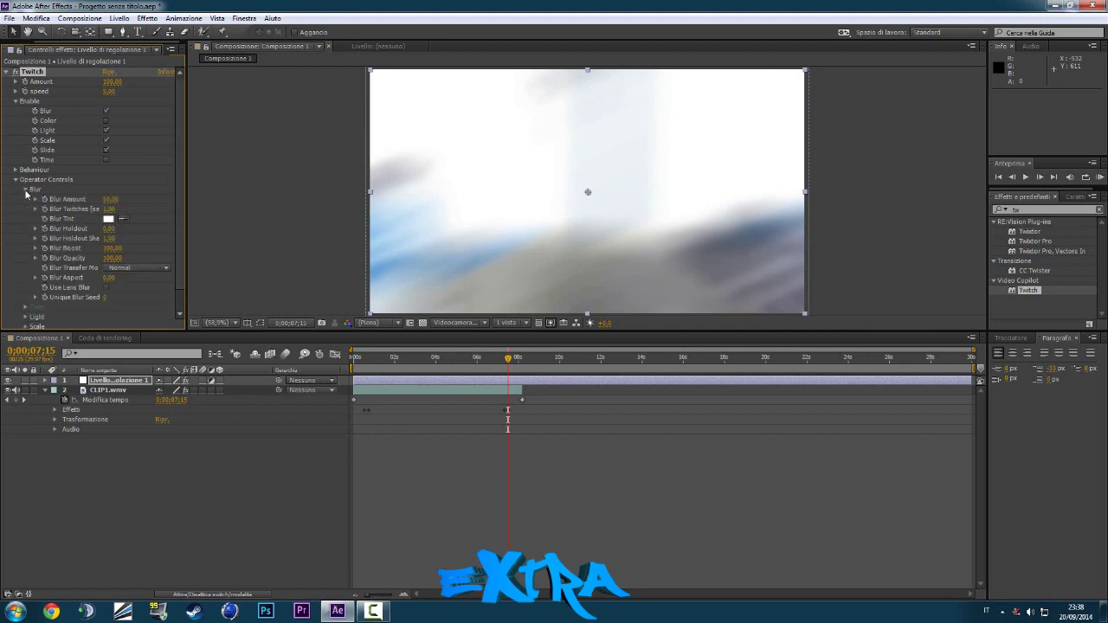
pyautogui.click(111, 200)
pyautogui.write('12')
pyautogui.click(25, 189)
pyautogui.click(25, 209)
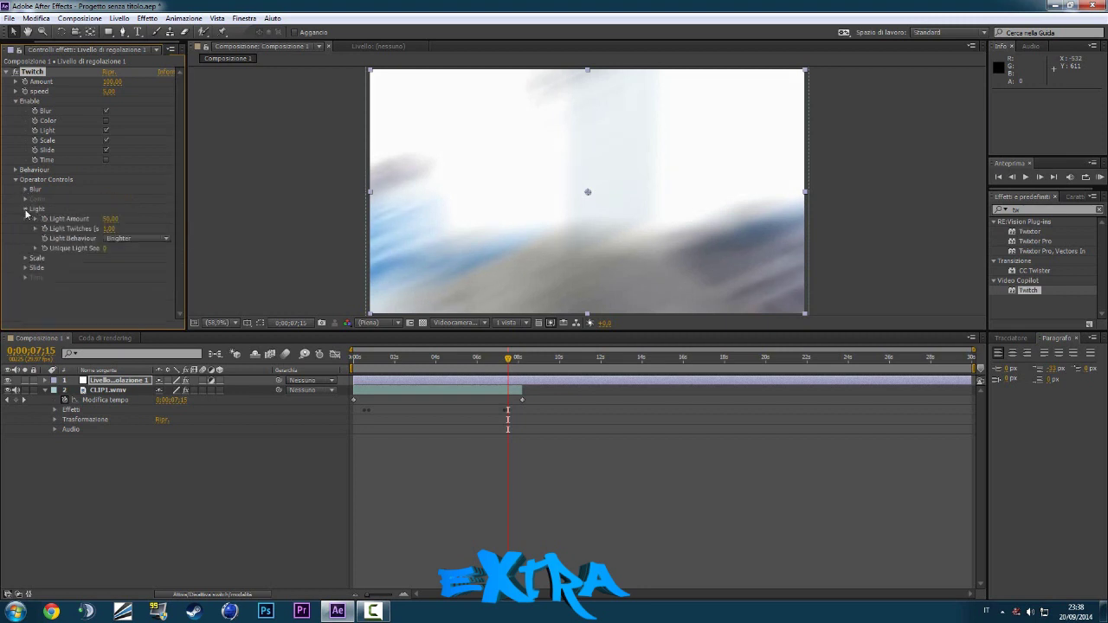
pyautogui.click(112, 219)
pyautogui.click(25, 209)
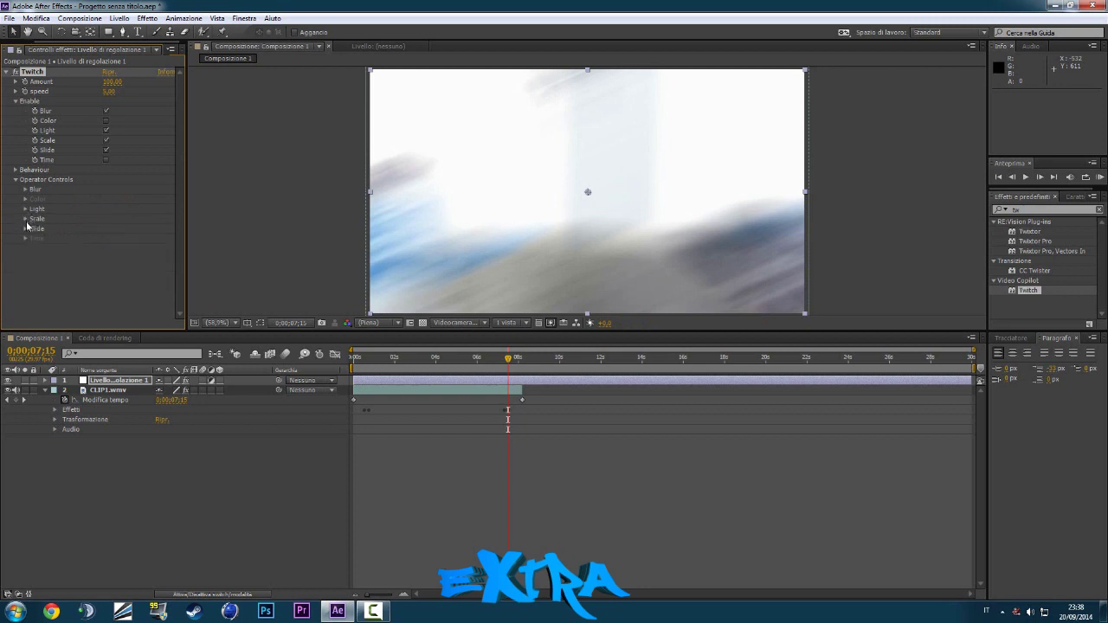
# Adjust the Scale Amount, Slide Amount and Slide RGB Split values
pyautogui.click(26, 219)
pyautogui.click(110, 229)
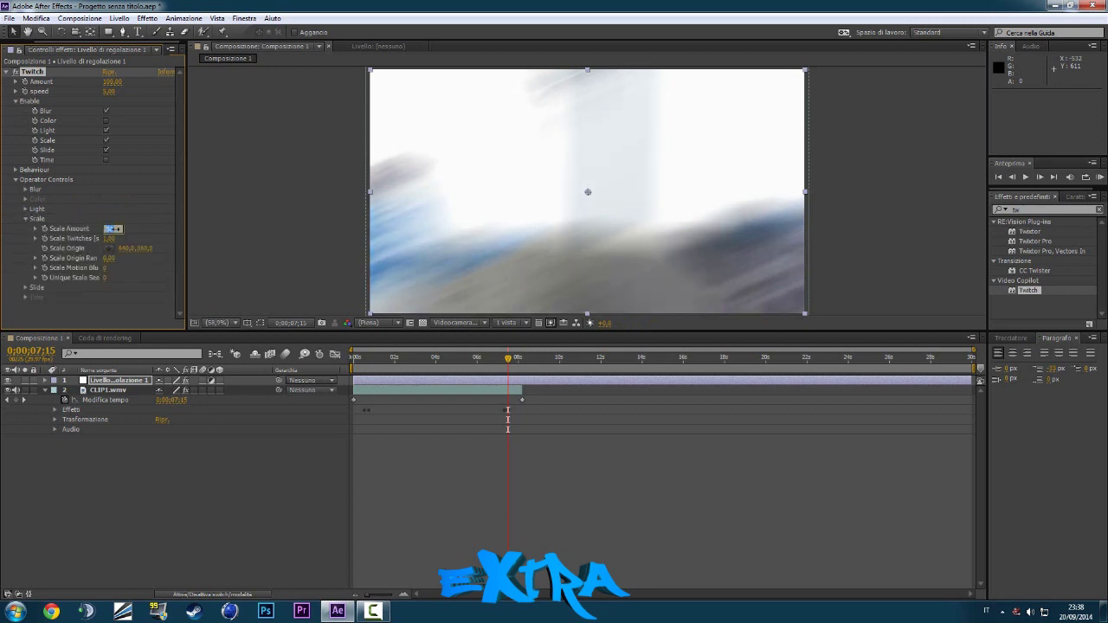
pyautogui.click(25, 218)
pyautogui.click(25, 228)
pyautogui.click(111, 238)
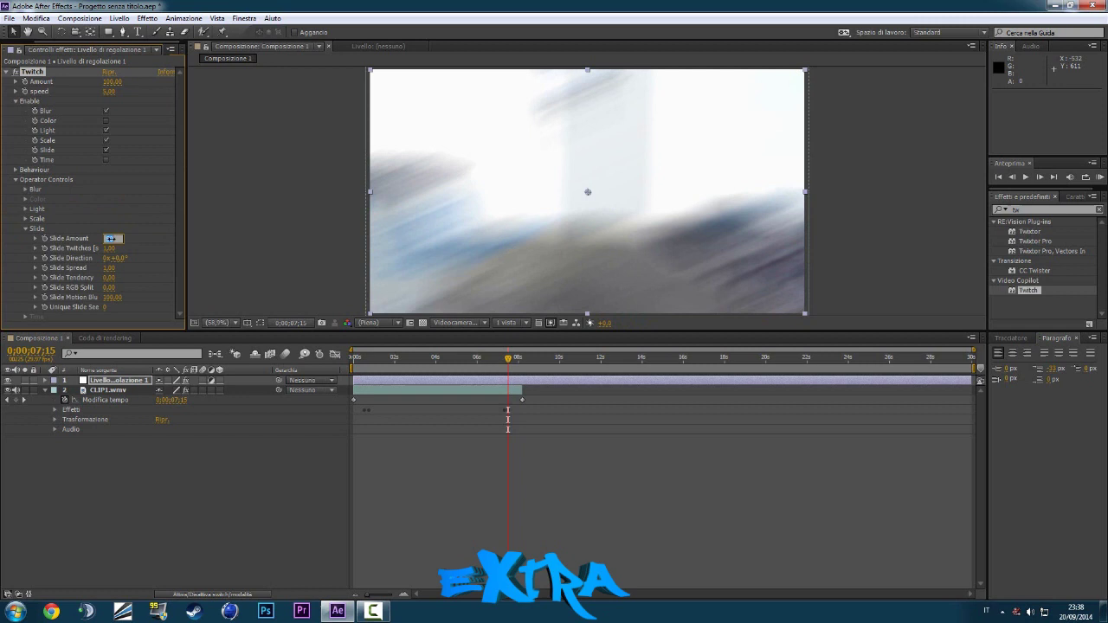
pyautogui.click(108, 288)
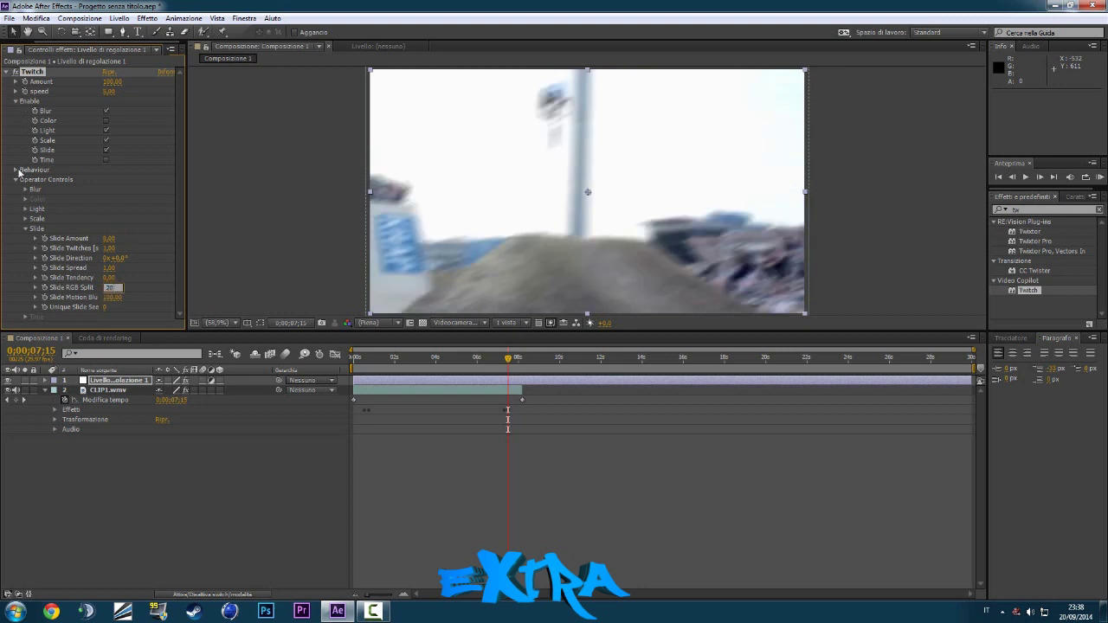
pyautogui.click(26, 230)
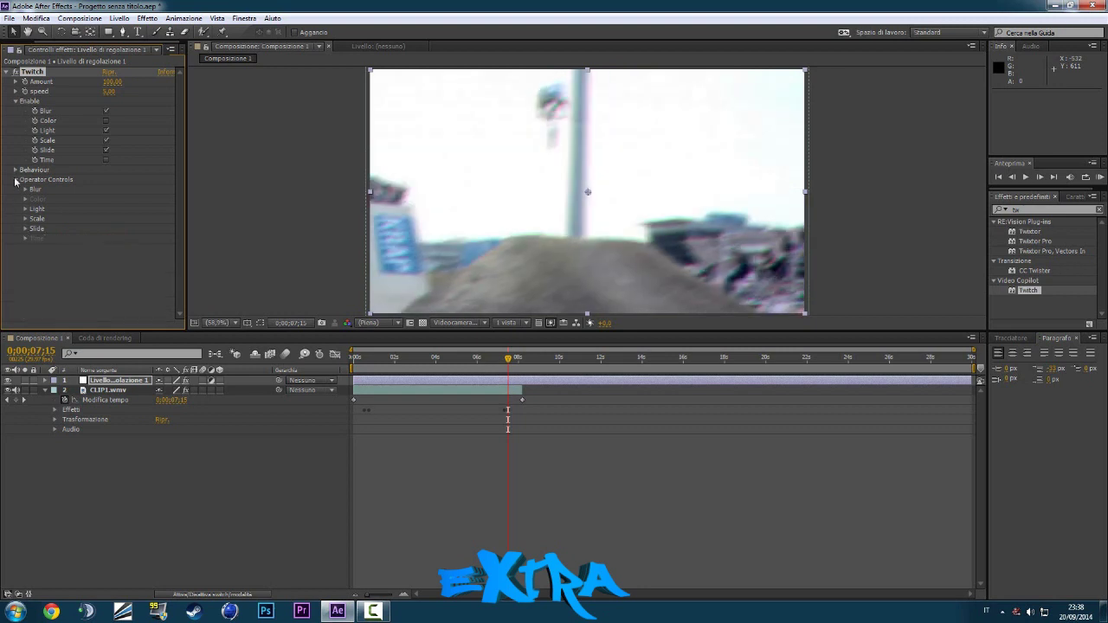
pyautogui.click(15, 72)
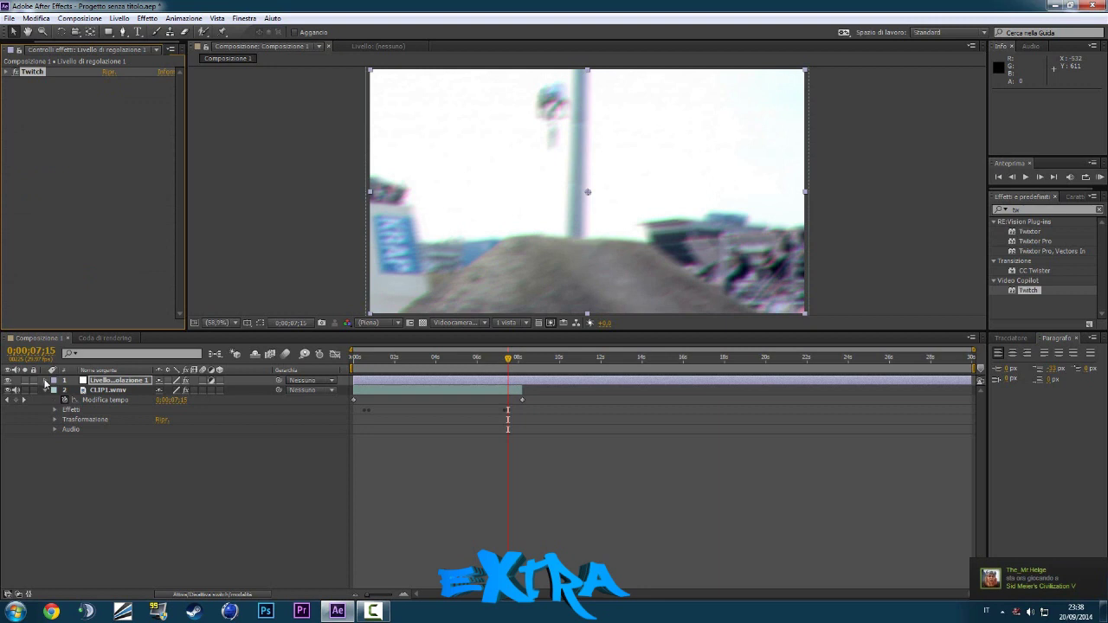
# Set the adjustment layer's Twitch Amount to 0 and speed to 20 in the timeline
pyautogui.click(46, 381)
pyautogui.click(54, 391)
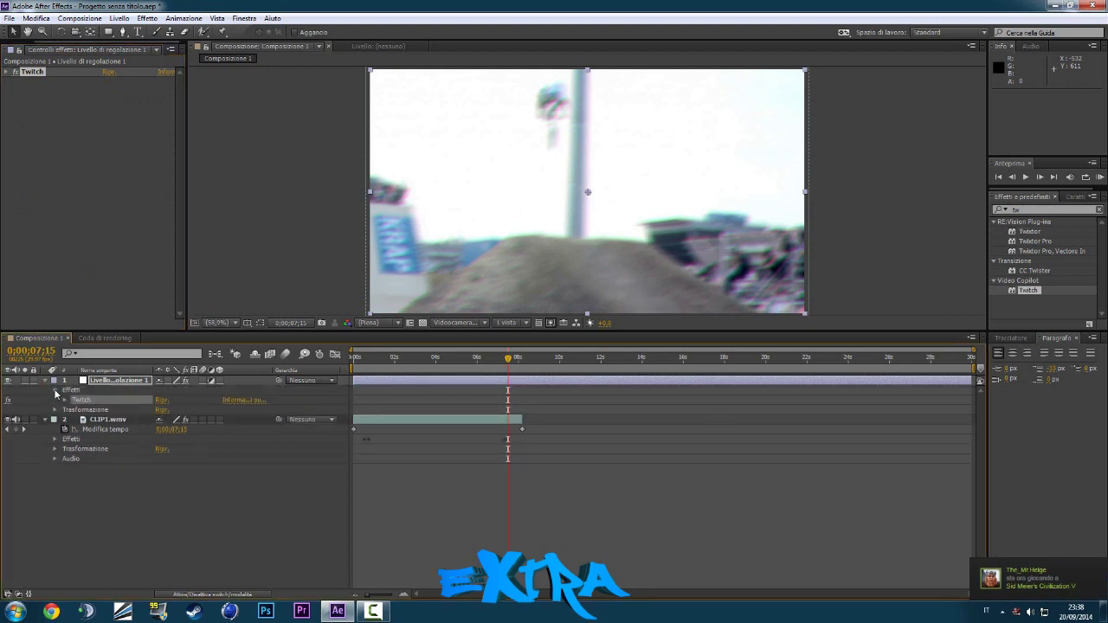
pyautogui.click(65, 400)
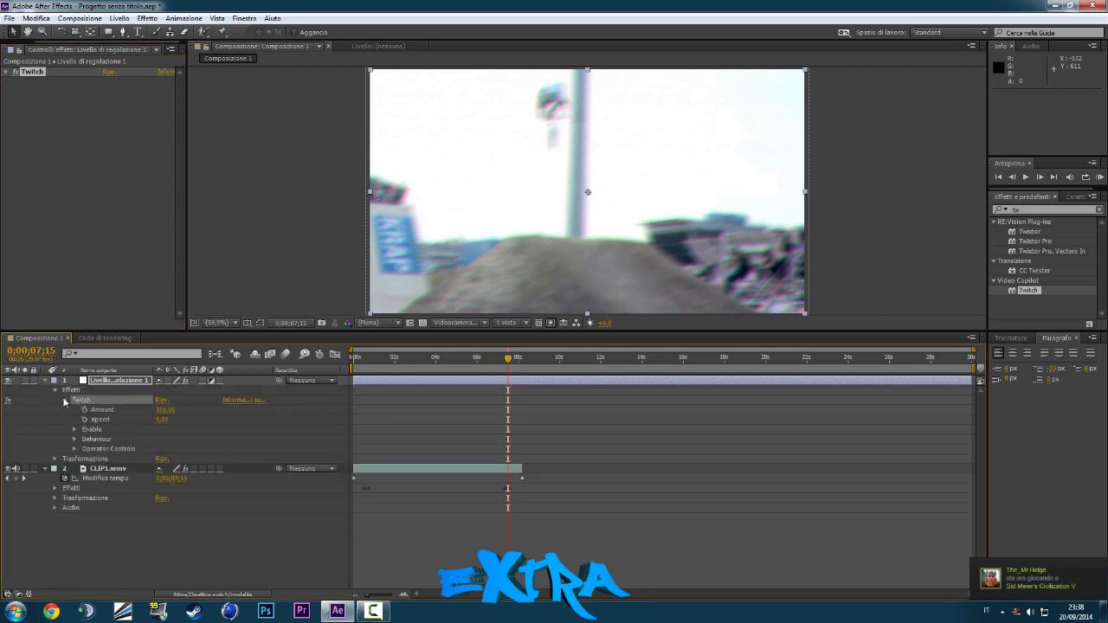
pyautogui.click(111, 409)
pyautogui.click(164, 409)
pyautogui.write('0')
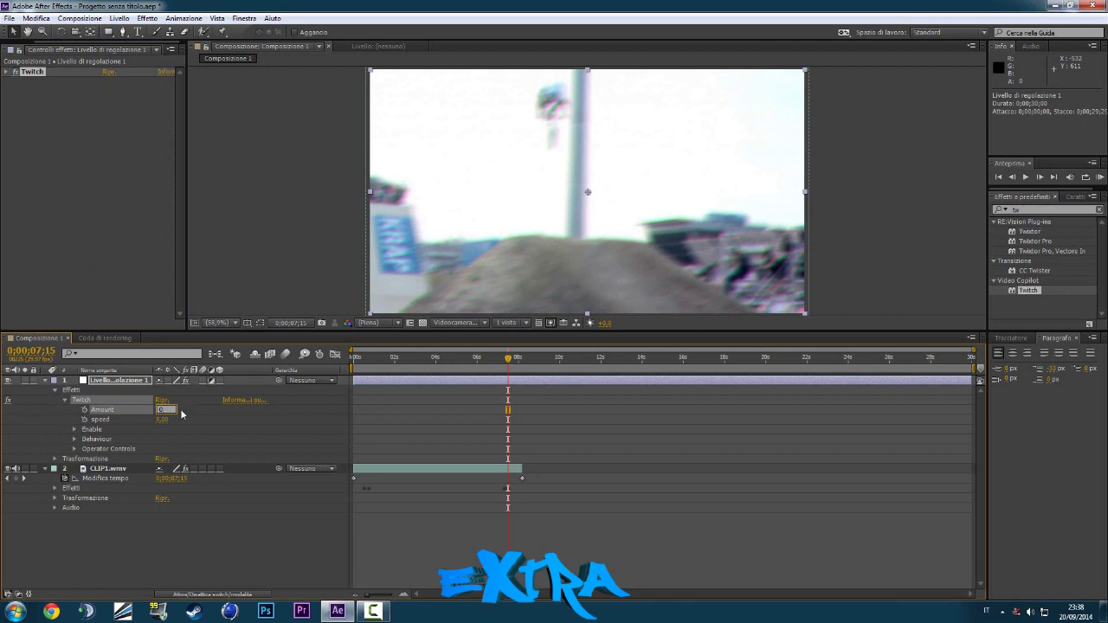
pyautogui.press('Tab')
pyautogui.write('20')
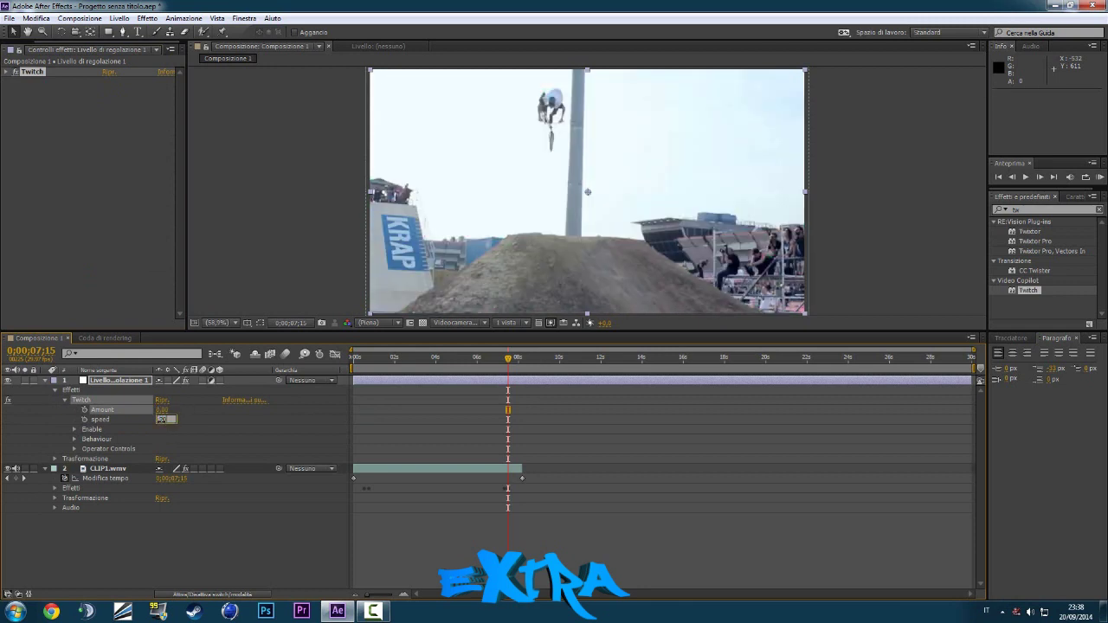
# Move the playhead to 0;00;00;14 and select the Twitch Amount property
pyautogui.click(361, 358)
pyautogui.moveTo(362, 360); pyautogui.dragTo(364, 359)
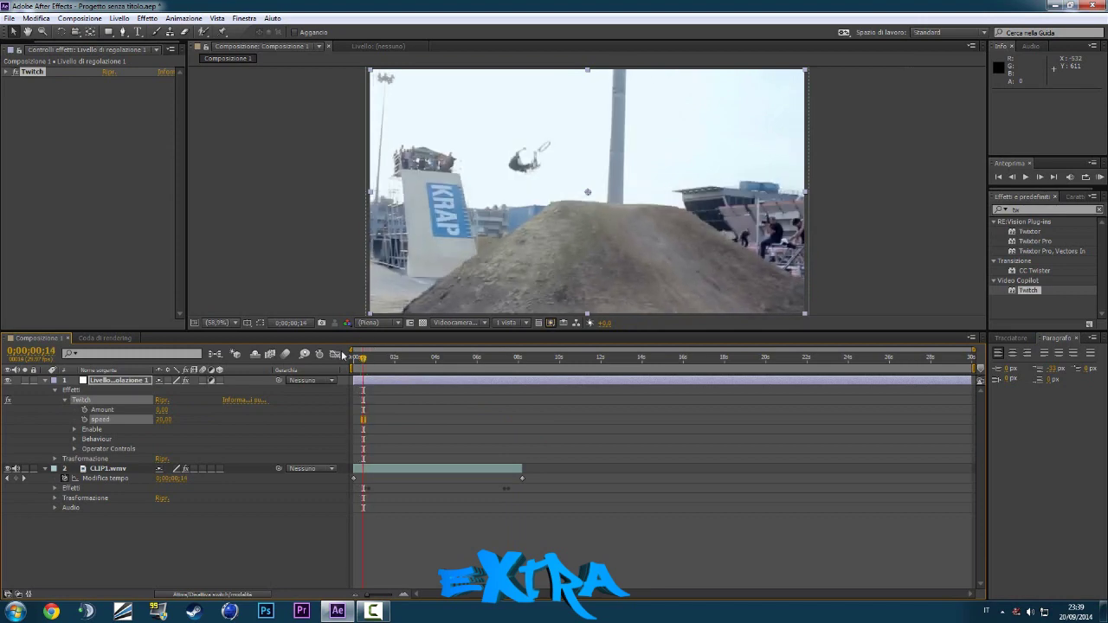
pyautogui.click(99, 410)
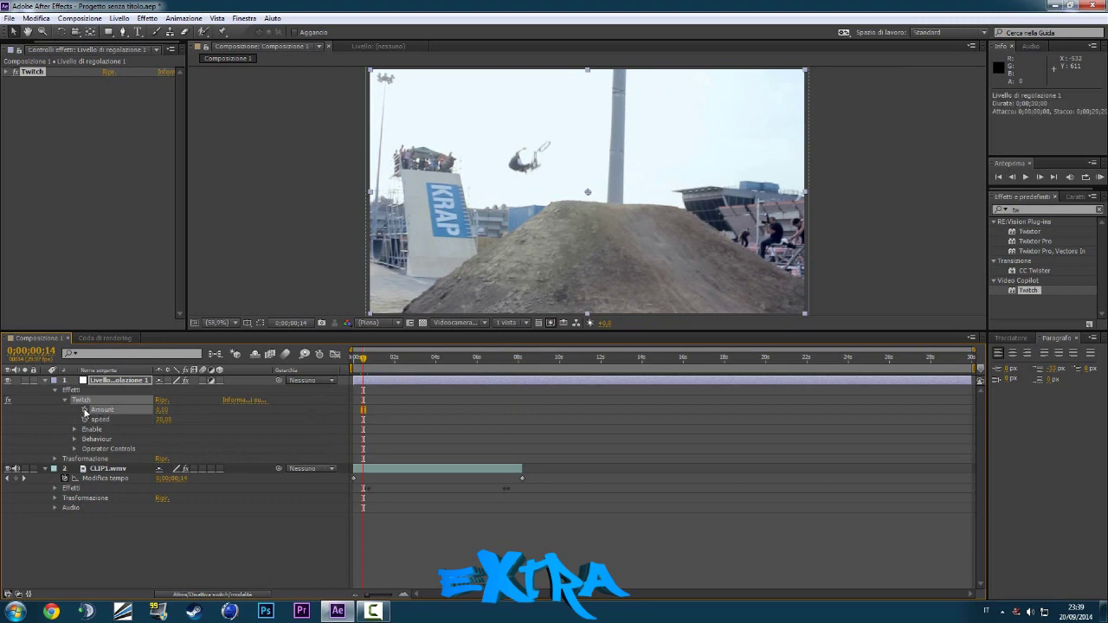
# Keyframe Twitch Amount at 0 on 0;00;00;14, rising to 20 at 0;00;00;23
pyautogui.click(84, 410)
pyautogui.moveTo(363, 359); pyautogui.dragTo(373, 361)
pyautogui.moveTo(372, 362); pyautogui.dragTo(369, 360)
pyautogui.click(159, 410)
pyautogui.write('20')
# Hold Amount 20 with a keyframe at 0;00;07;10, then return it to 0 at 0;00;07;15
pyautogui.moveTo(369, 358); pyautogui.dragTo(505, 360)
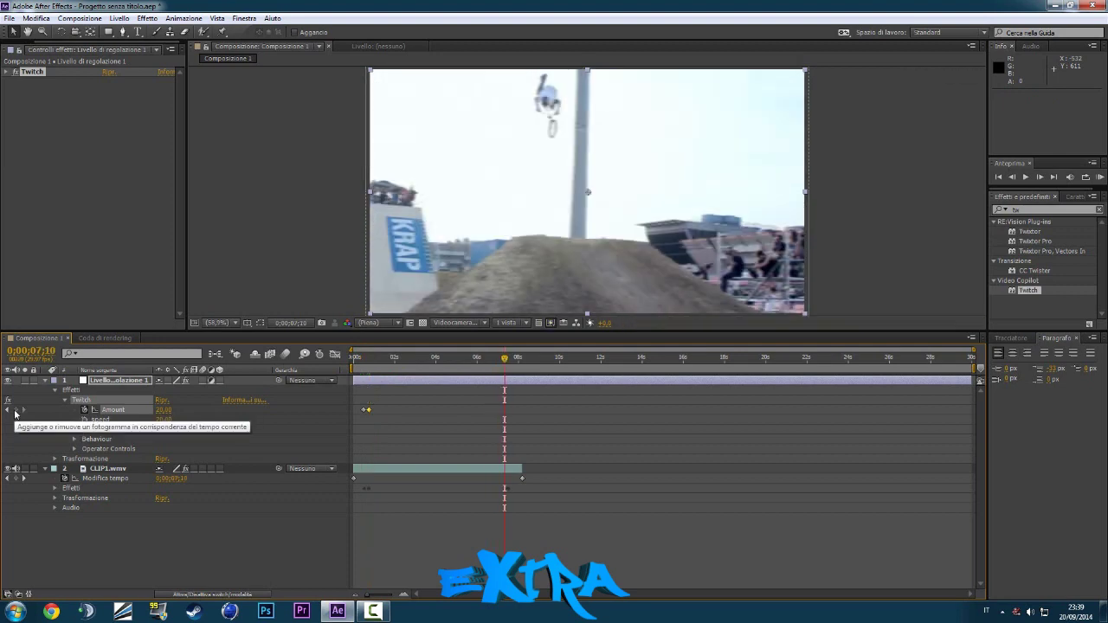
pyautogui.click(15, 411)
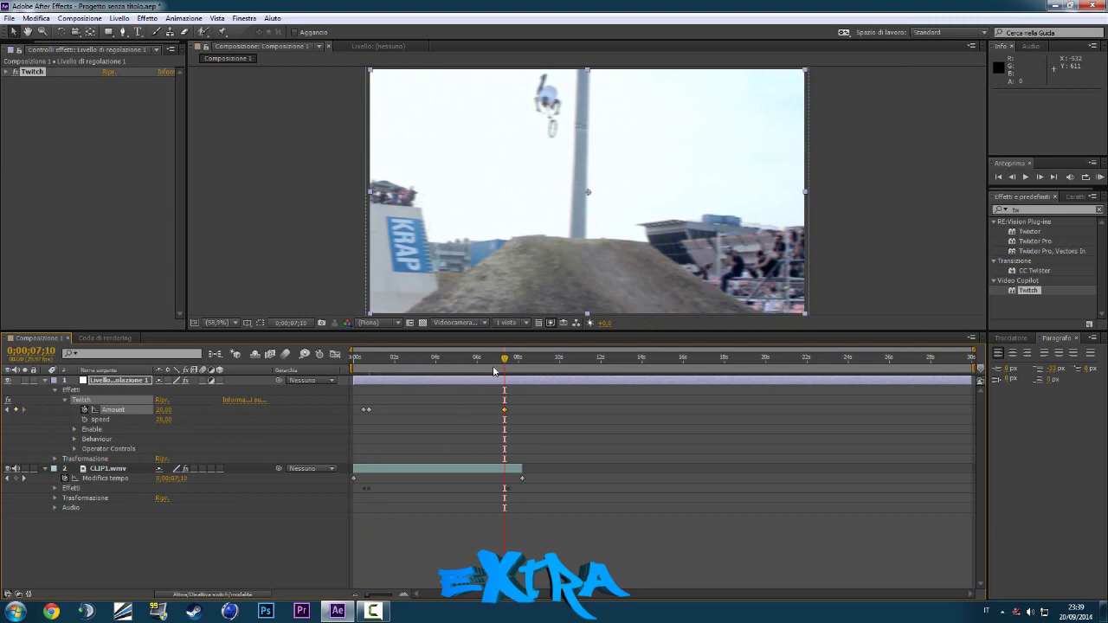
pyautogui.moveTo(505, 360); pyautogui.dragTo(509, 360)
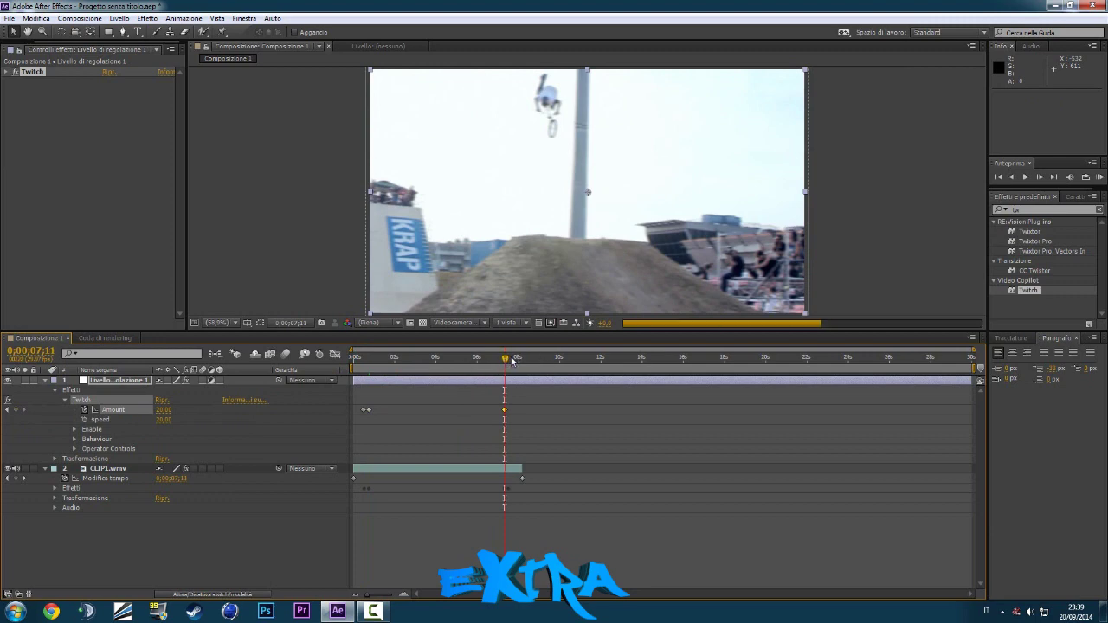
pyautogui.click(166, 412)
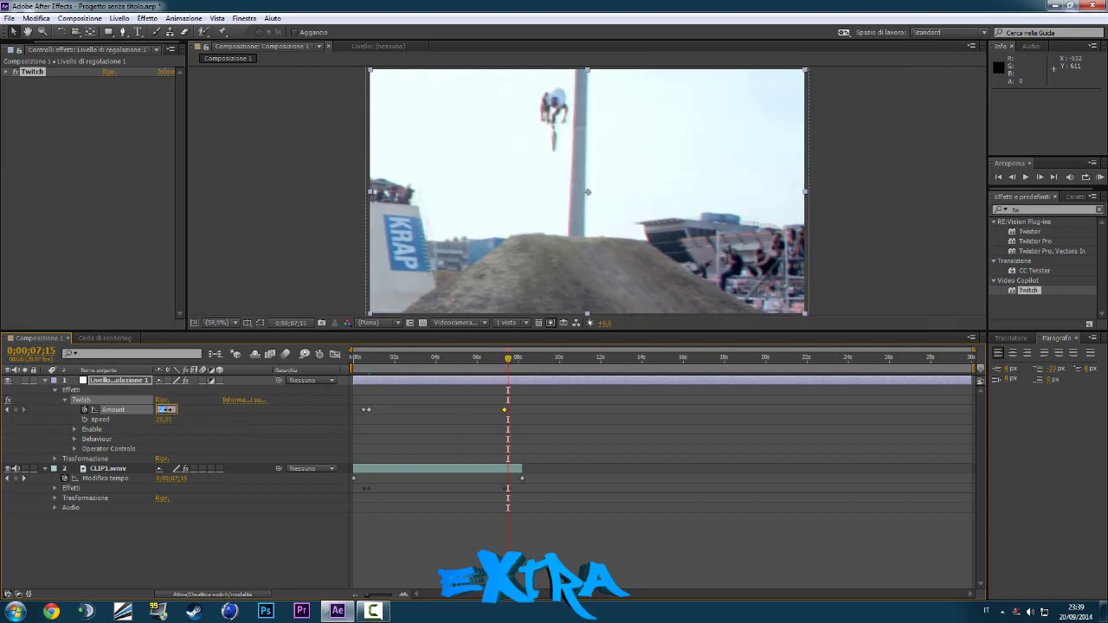
pyautogui.write('0')
pyautogui.press('Return')
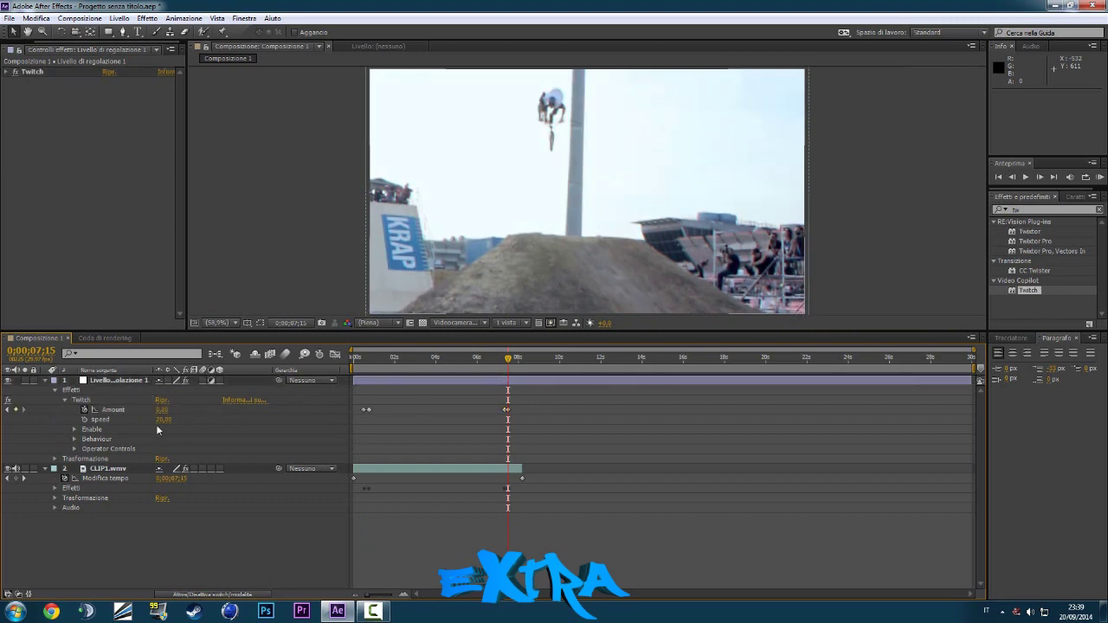